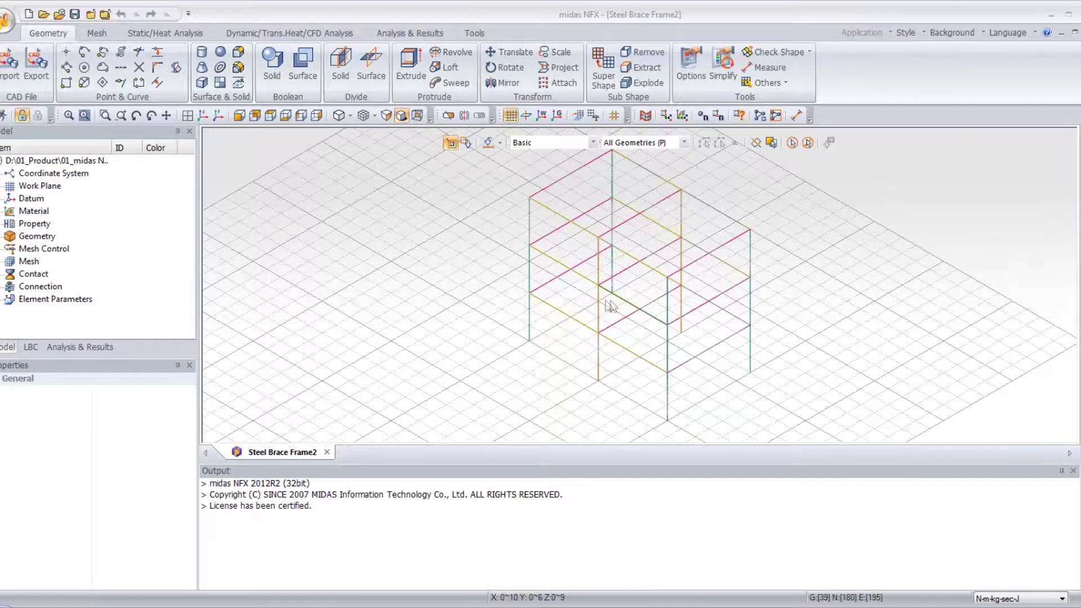
- Tilt the view and hide all grid guides, leaving only the Steel Brace Frame2 model visible
middle_drag(614, 296, 611, 299)
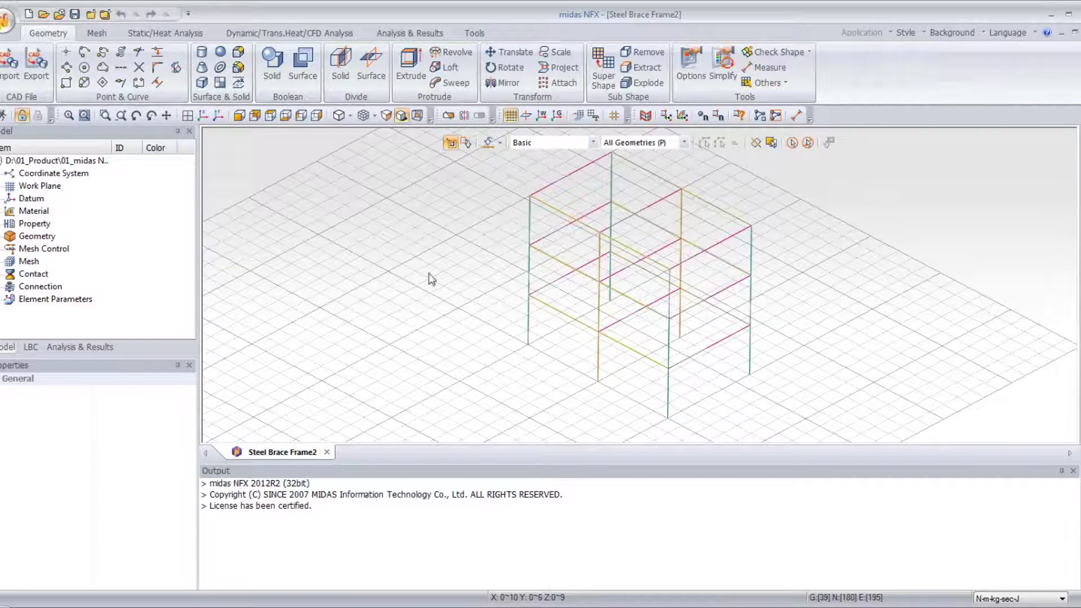
right_click(464, 274)
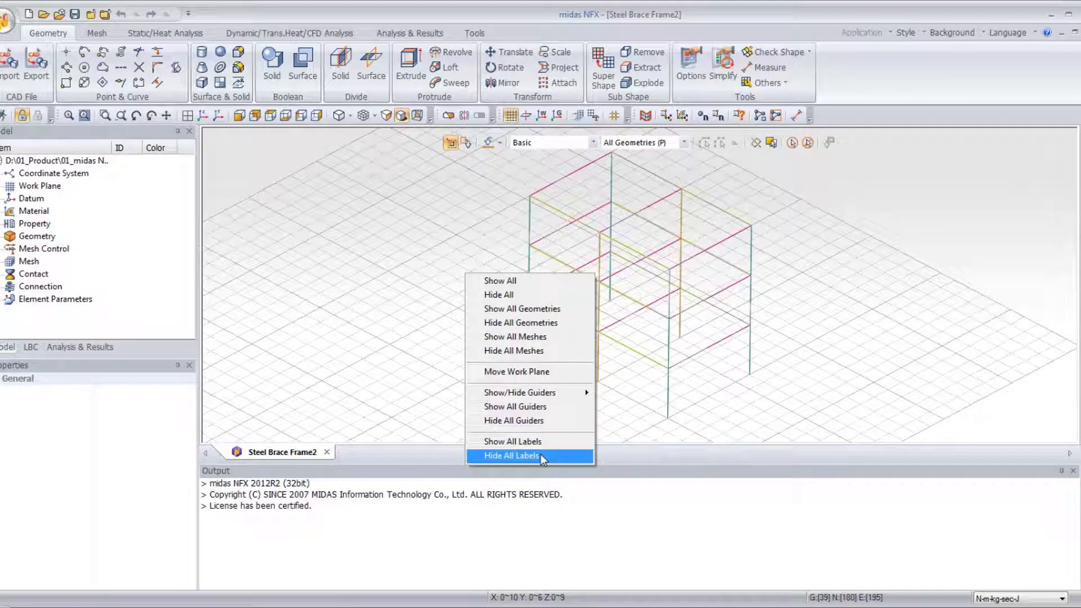
click(543, 422)
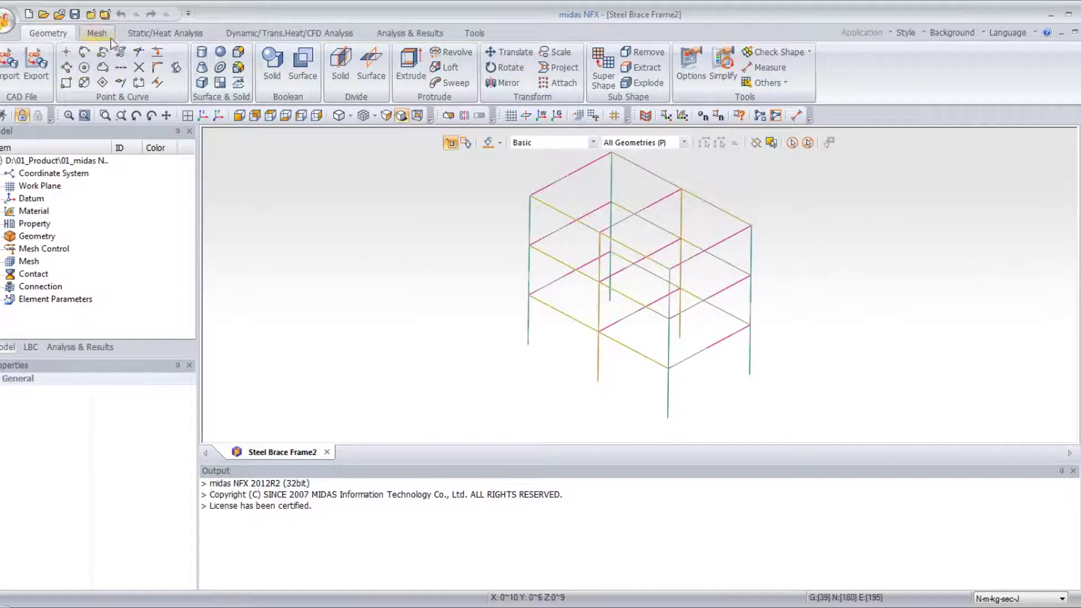
- Start a new constraint named BC and set its boundary set to BC
click(142, 34)
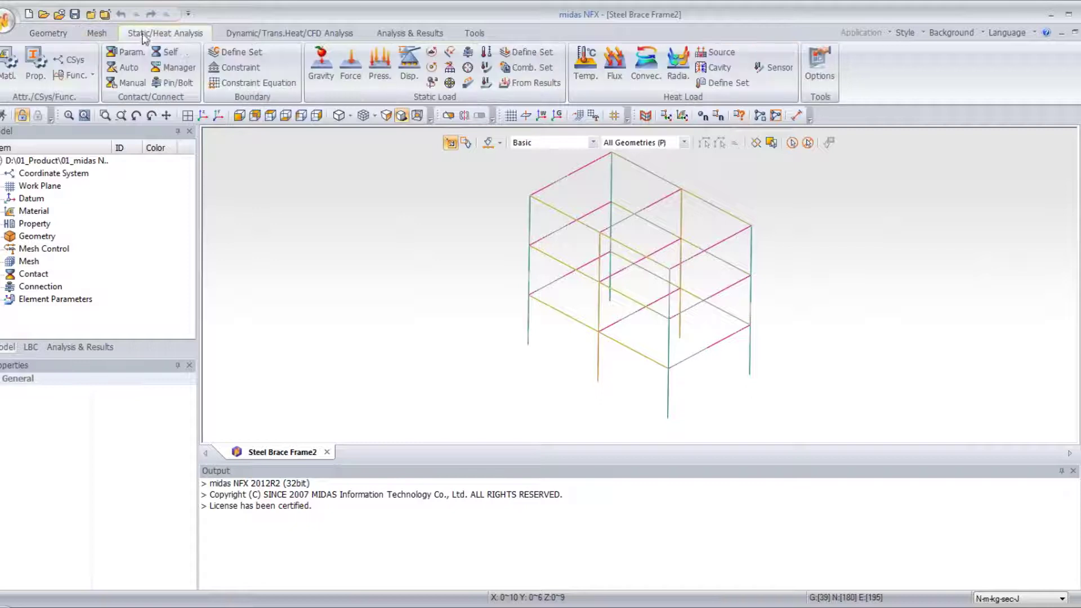
click(244, 68)
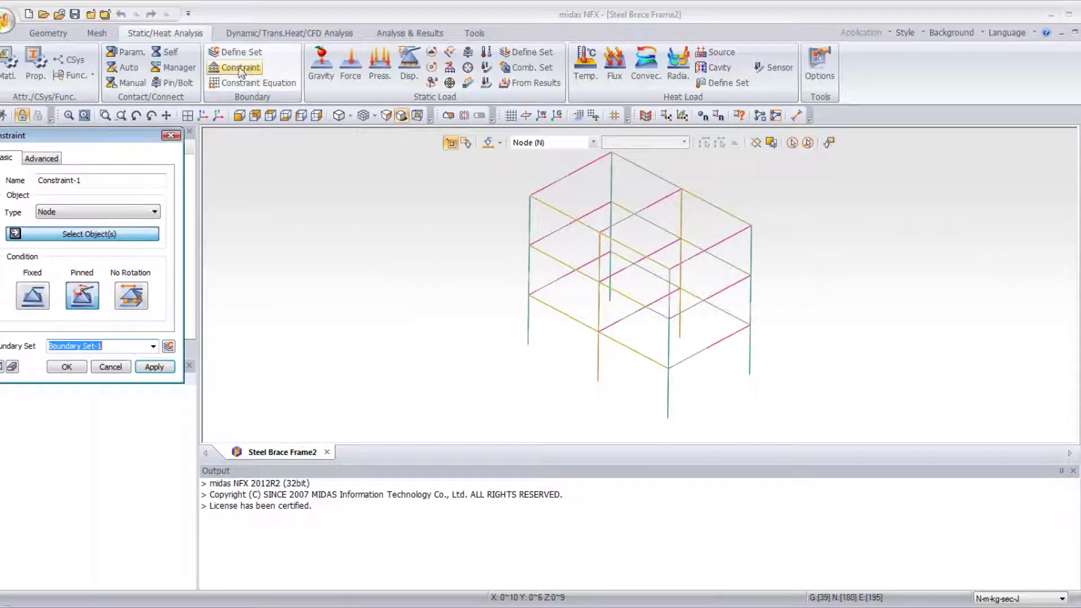
drag(95, 136, 219, 182)
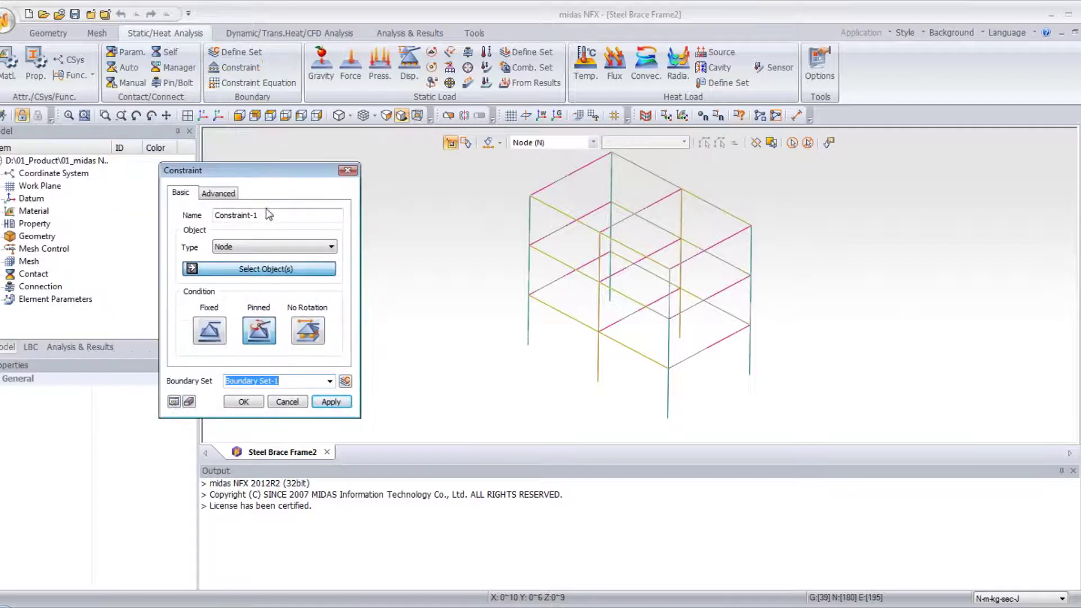
text(BC)
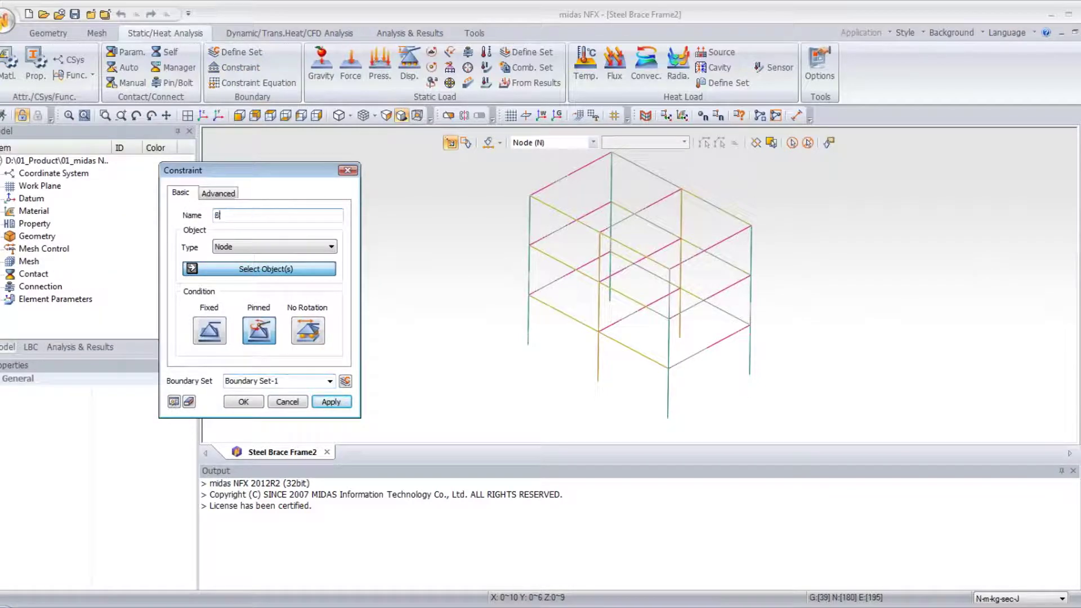
click(287, 382)
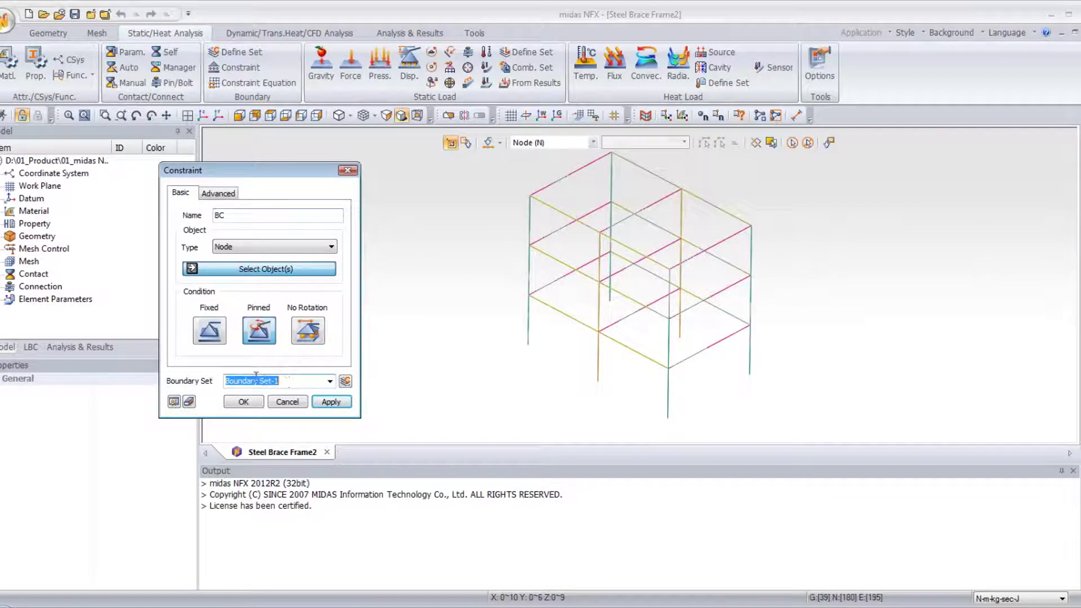
text(BC)
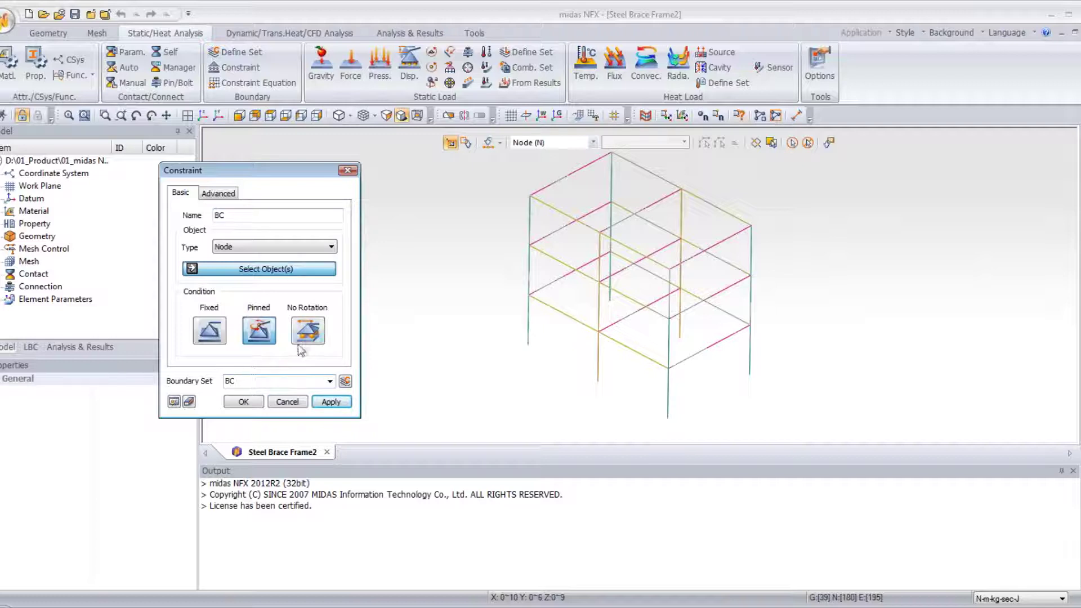
- Pin the six column-base nodes and apply the BC constraint
click(528, 344)
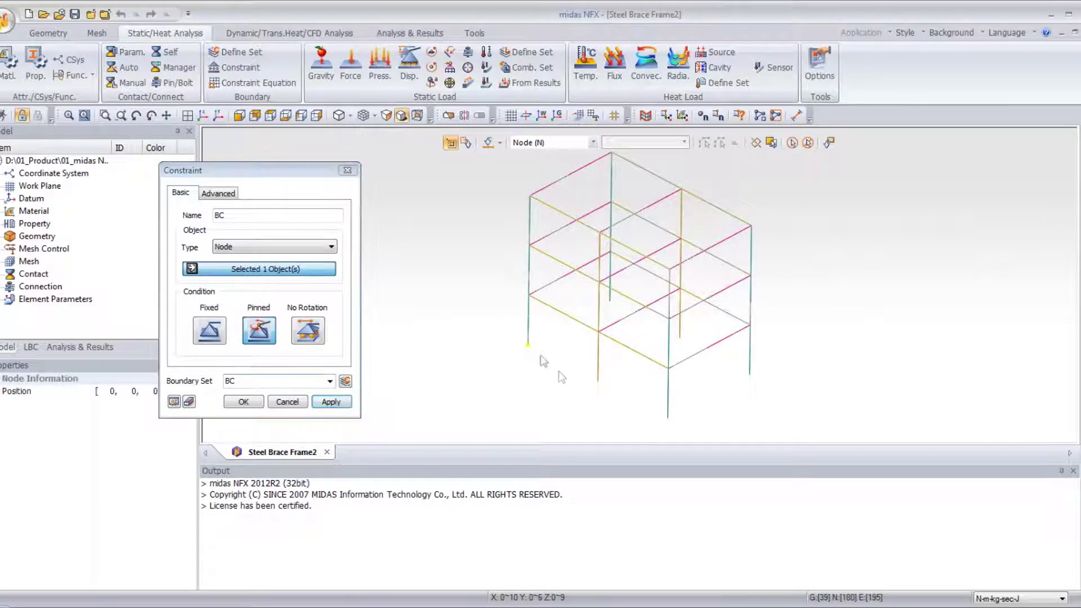
click(598, 381)
click(667, 419)
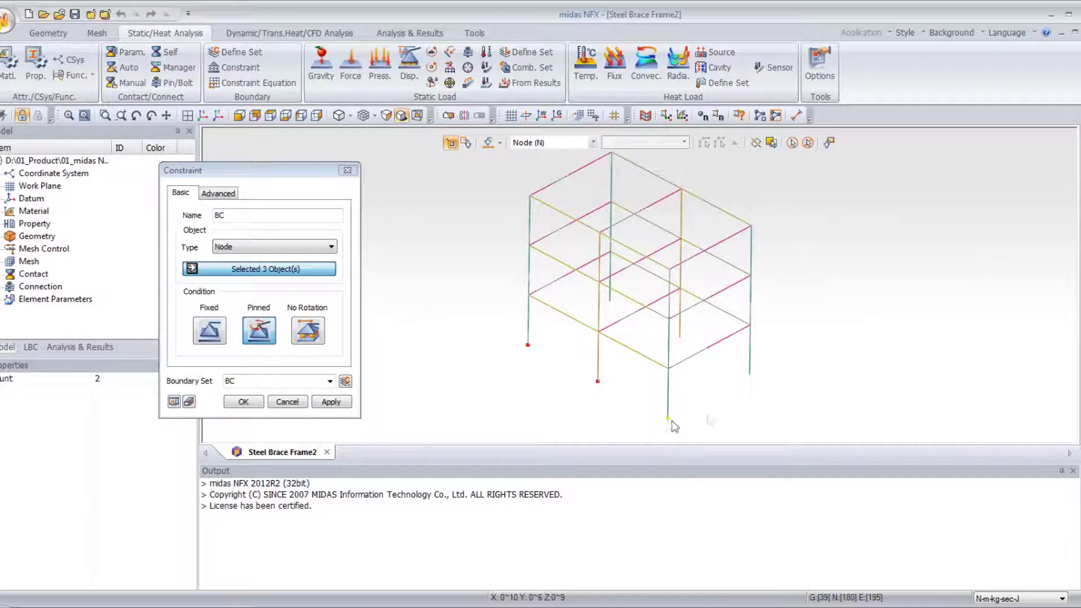
click(749, 375)
click(748, 375)
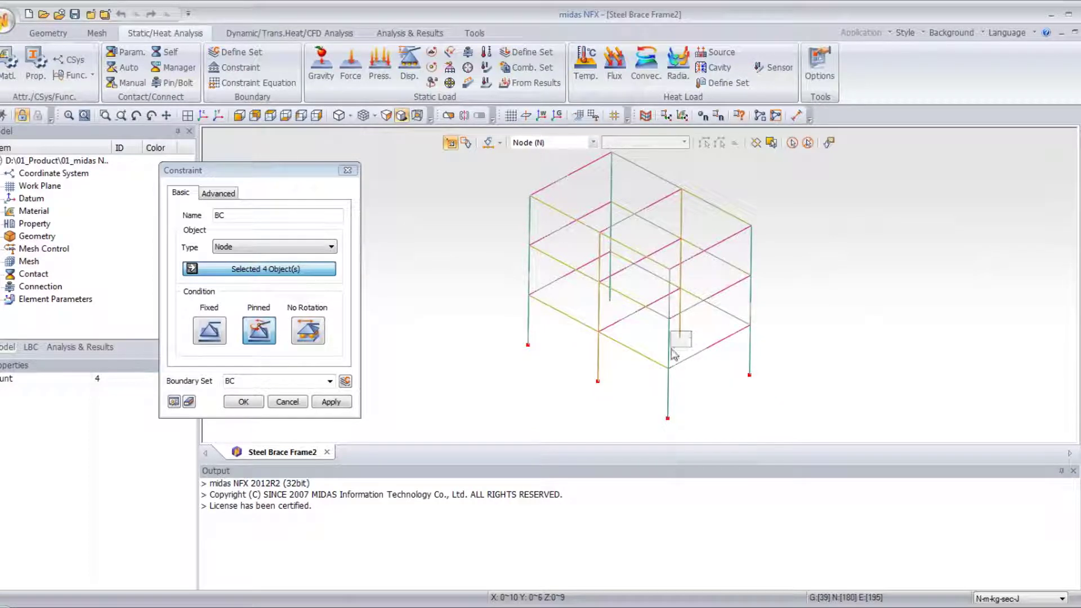
click(675, 353)
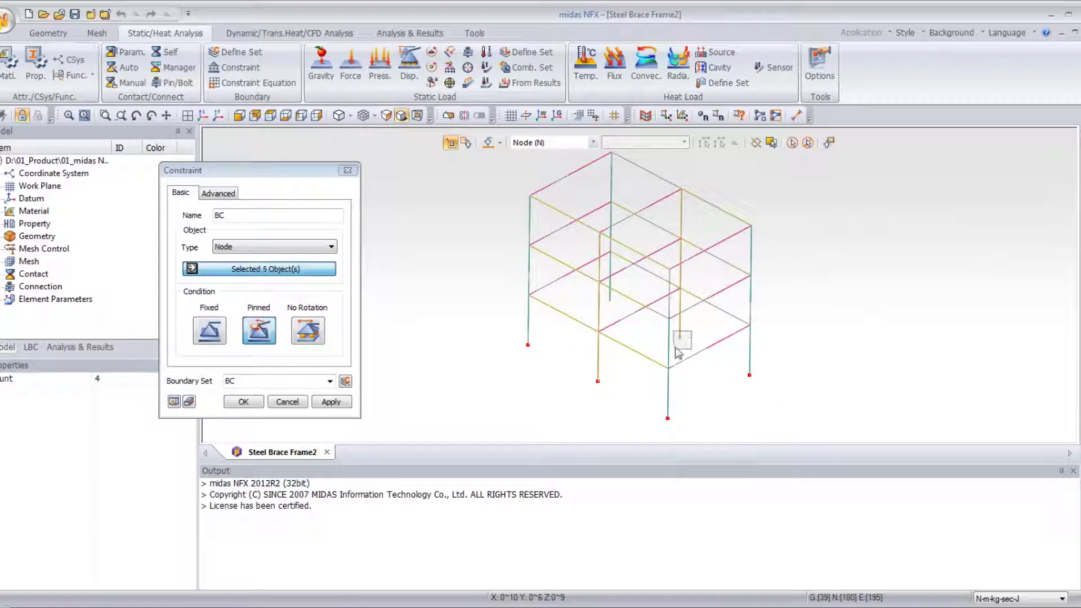
click(610, 301)
click(243, 401)
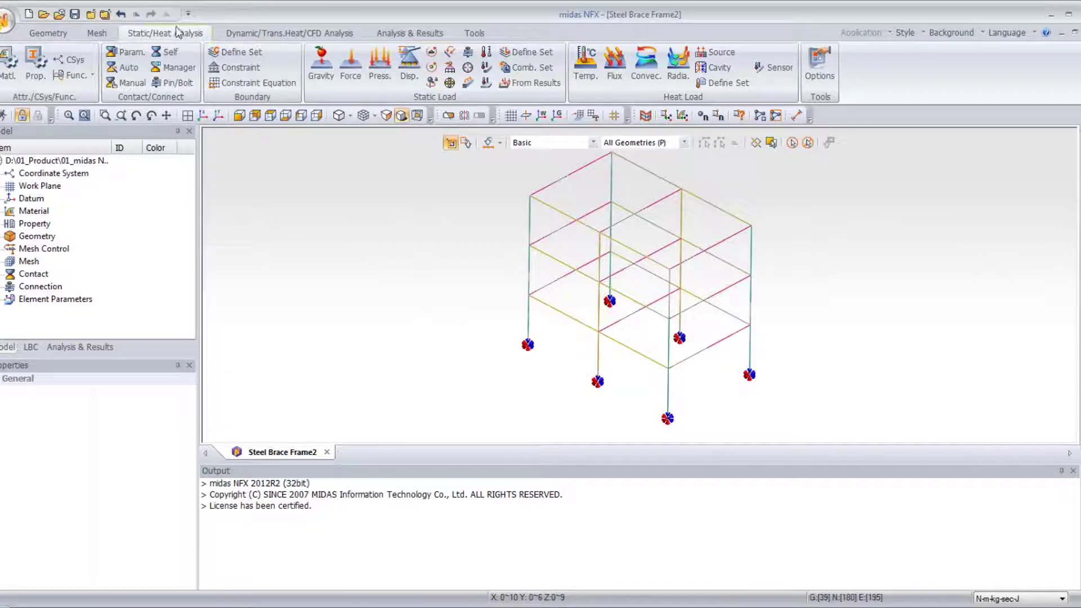
- Create a new analysis case with the Modal solution type
click(410, 33)
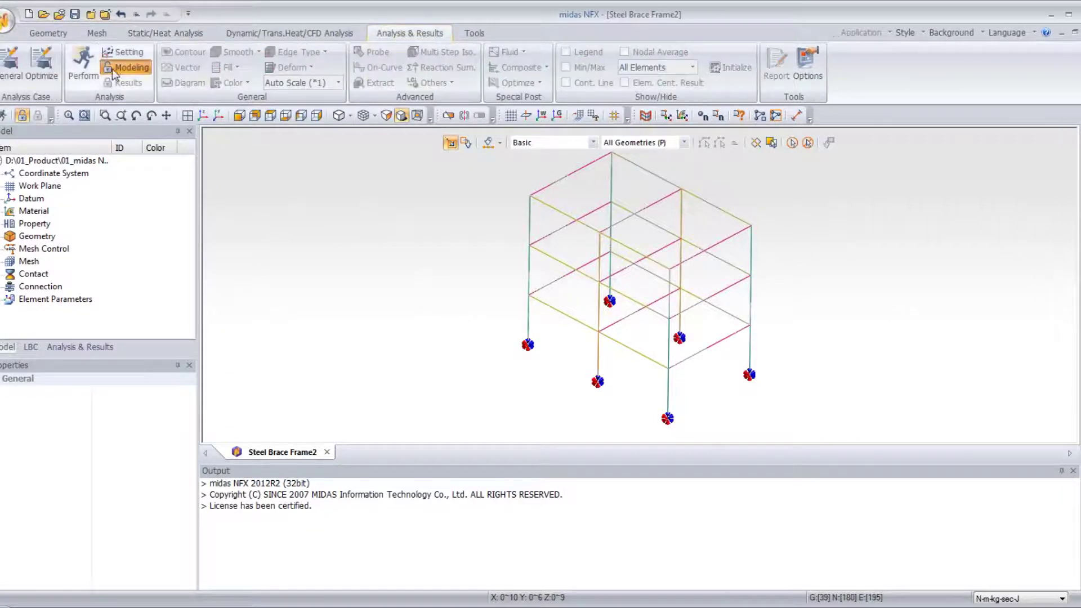
click(7, 76)
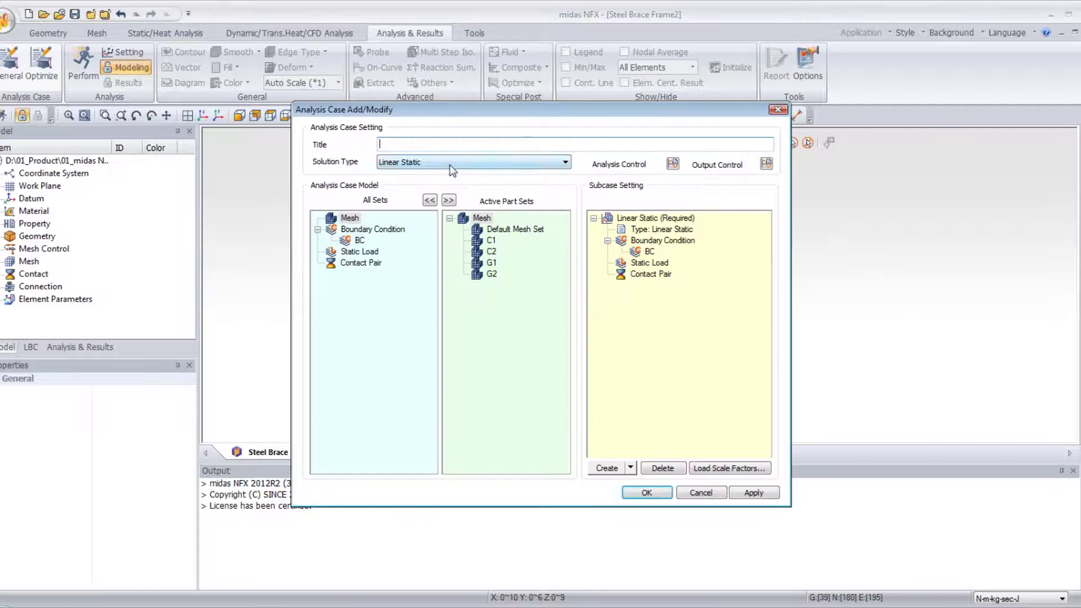
click(450, 164)
click(446, 173)
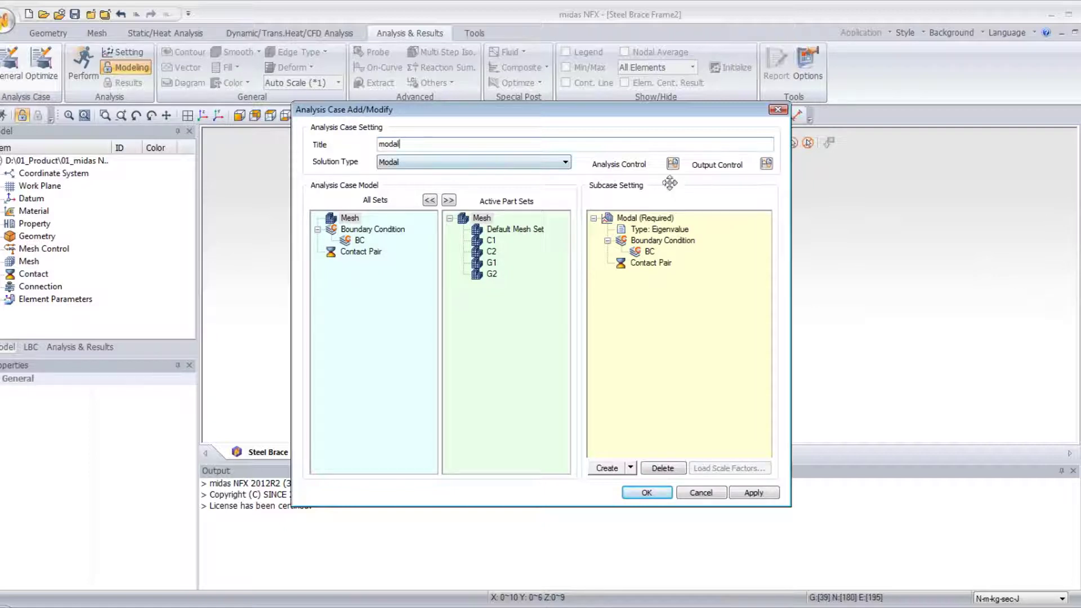
- Set the Modal subcase to extract 50 modes and save the modal analysis case
click(673, 164)
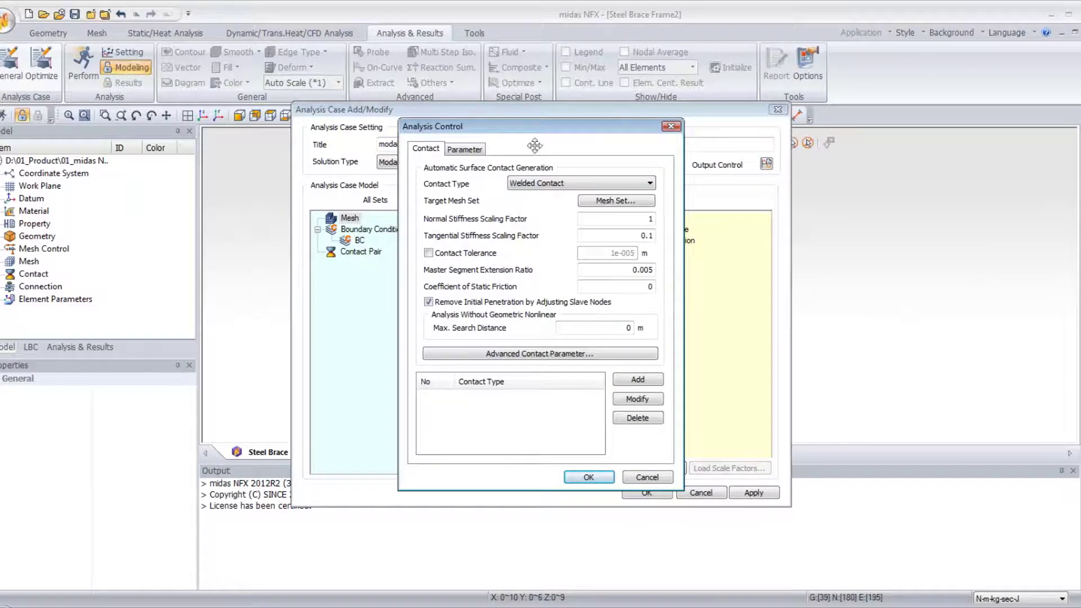
click(670, 126)
click(635, 218)
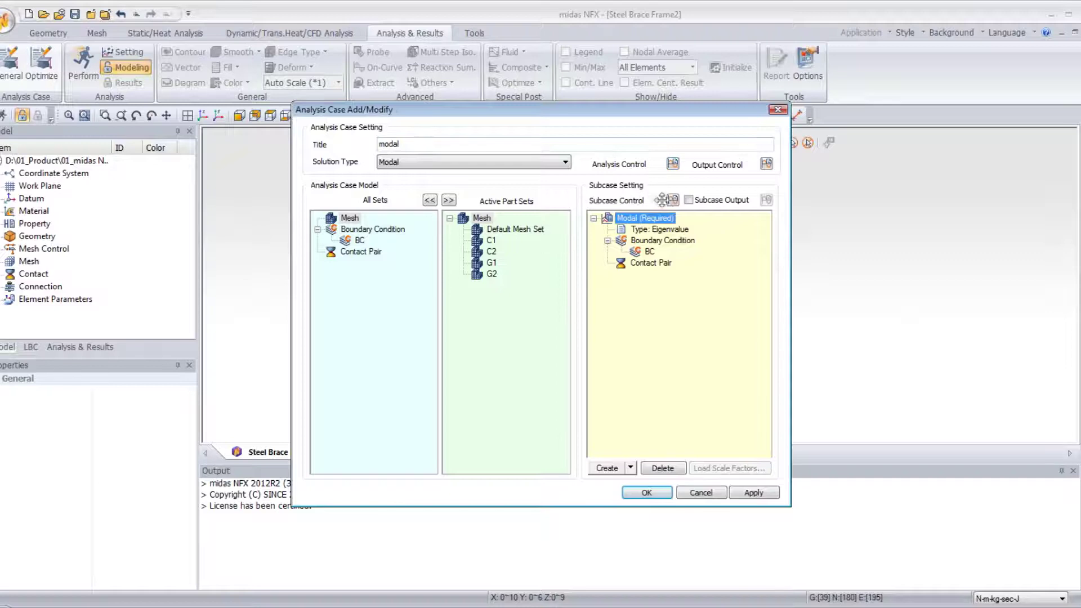
click(672, 163)
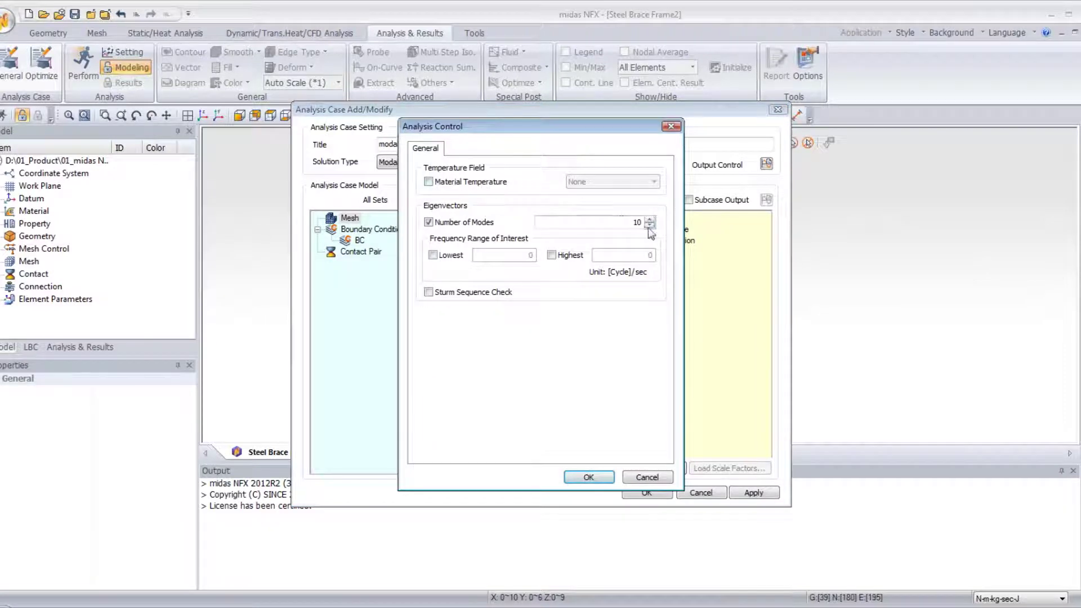
double_click(621, 222)
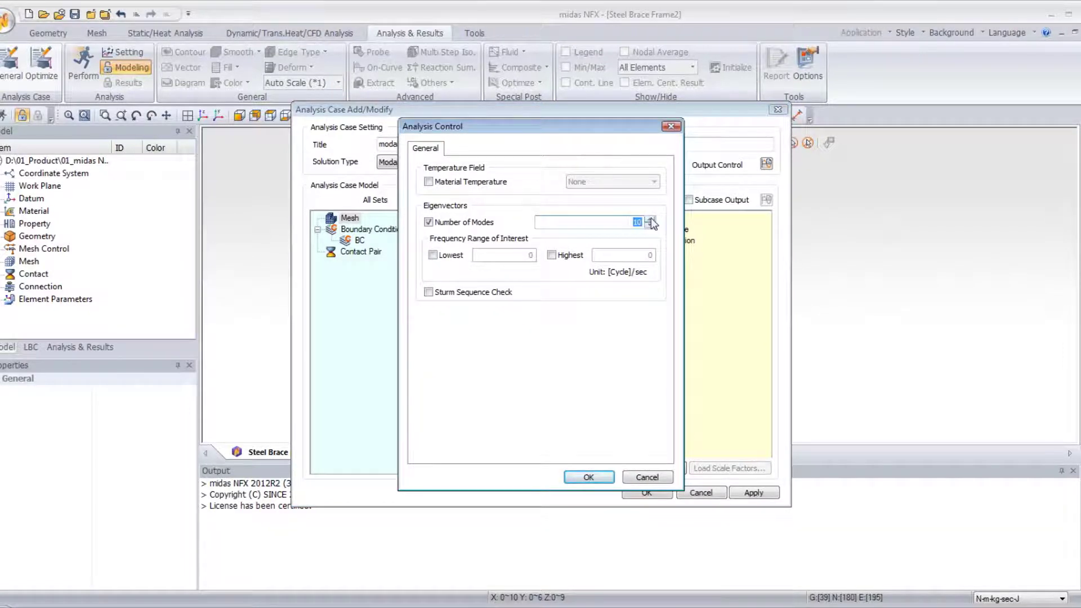
text(5)
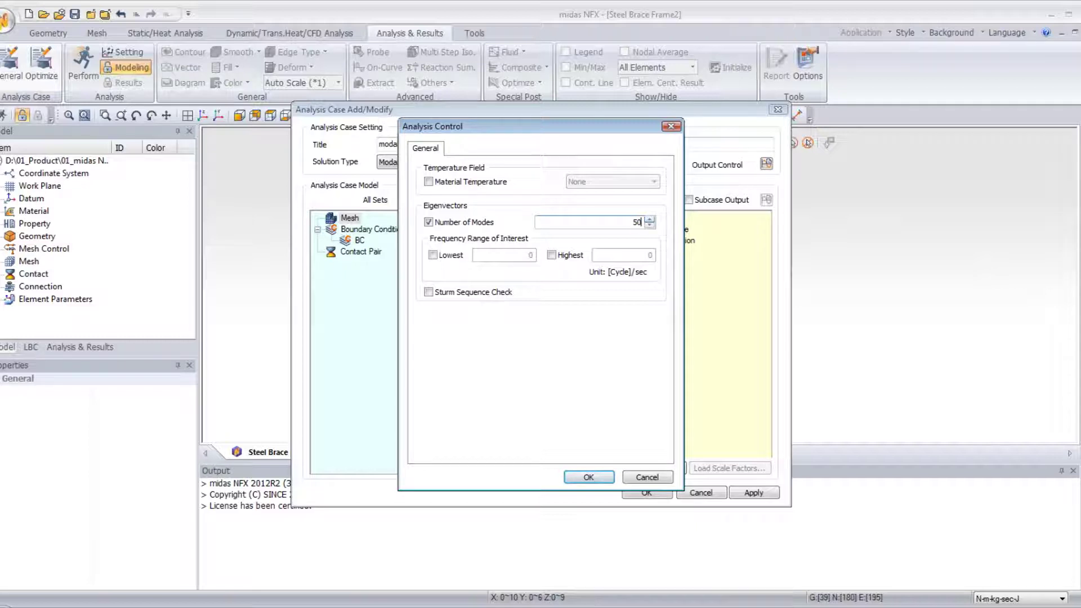
text(0)
click(588, 477)
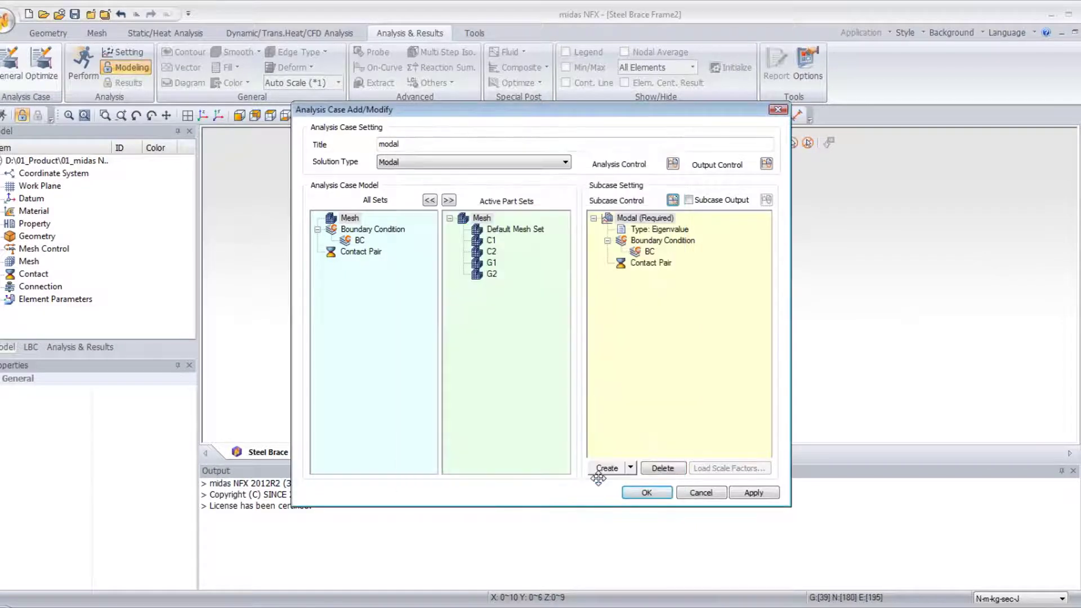
click(647, 492)
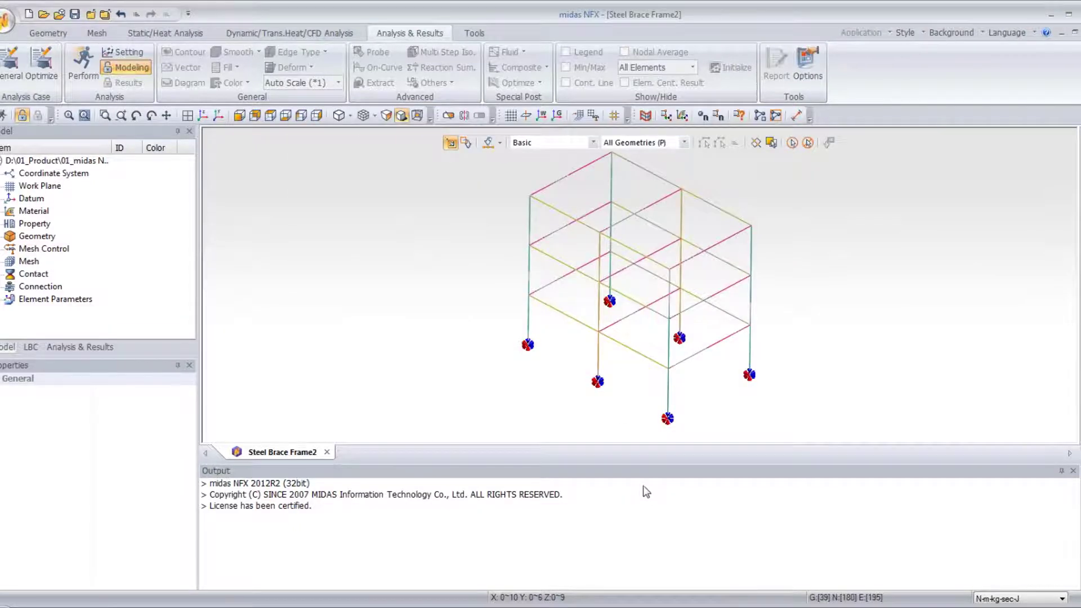
- Run the solver on the modal case and show the results tree
click(83, 63)
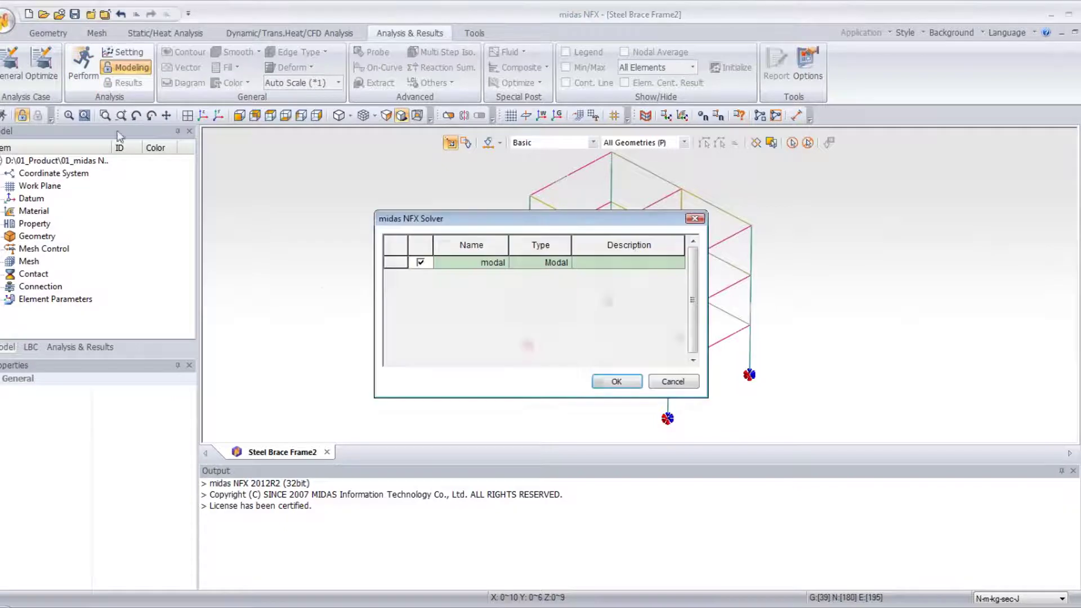
click(616, 381)
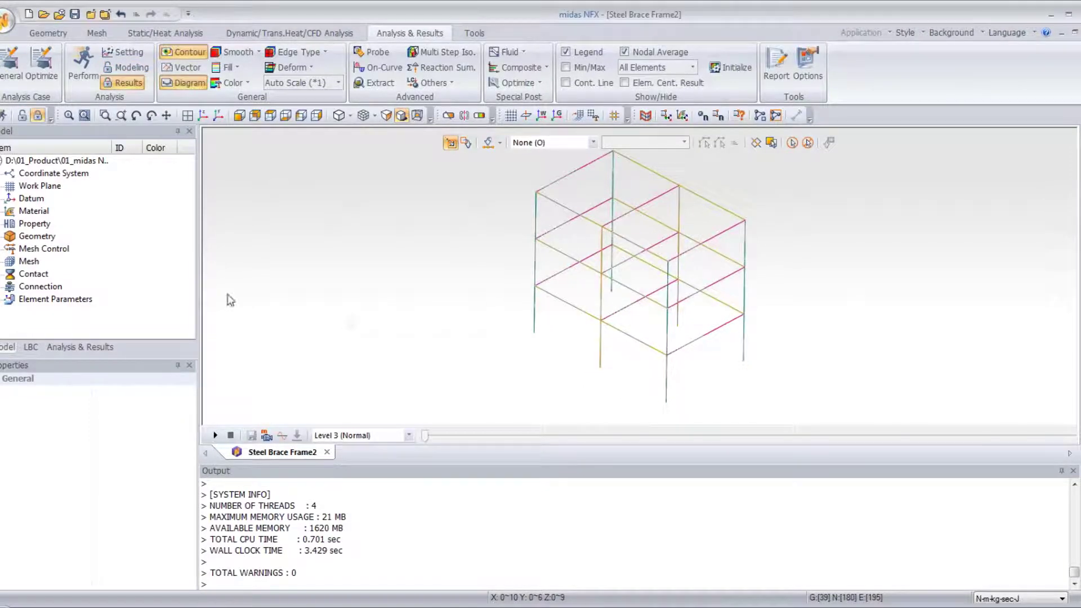
click(101, 348)
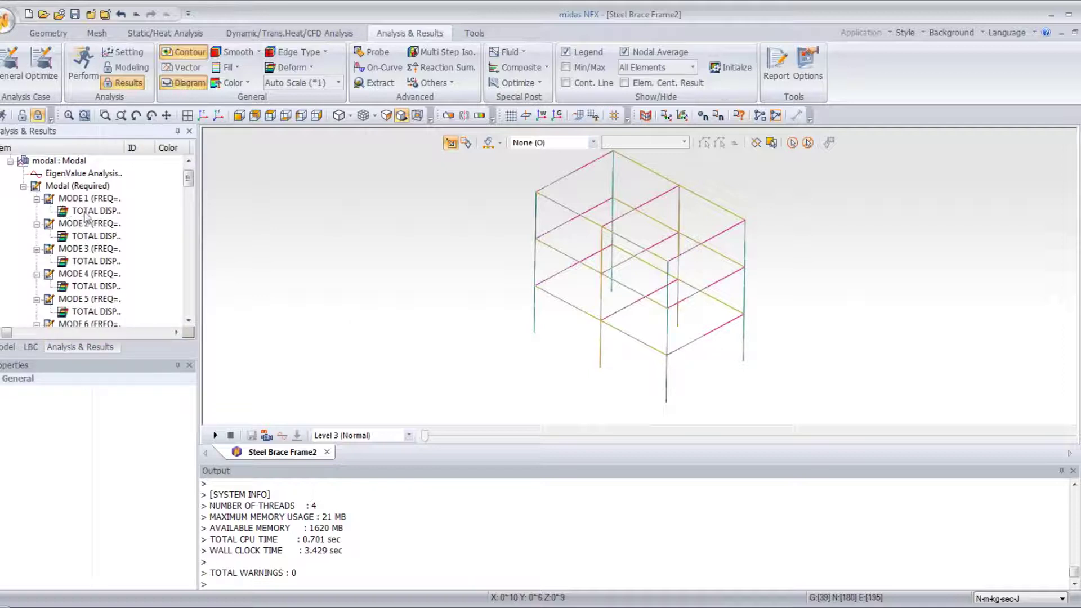
- Display TOTAL DISP contours for MODE 1 through MODE 4 (FREQ=5.7307), then open the eigenvalue results
double_click(81, 212)
double_click(87, 236)
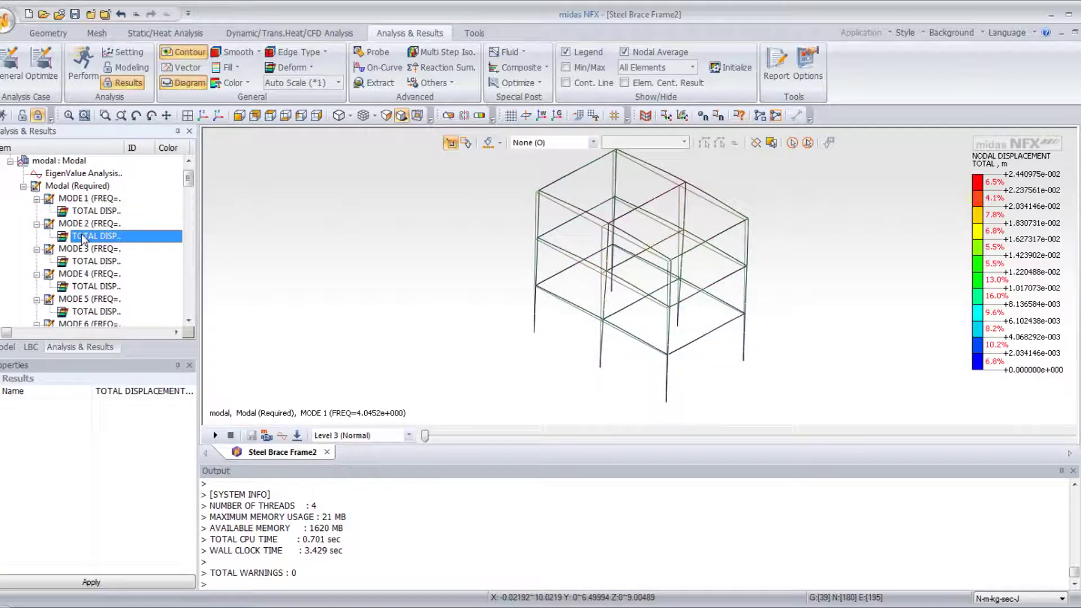
double_click(93, 261)
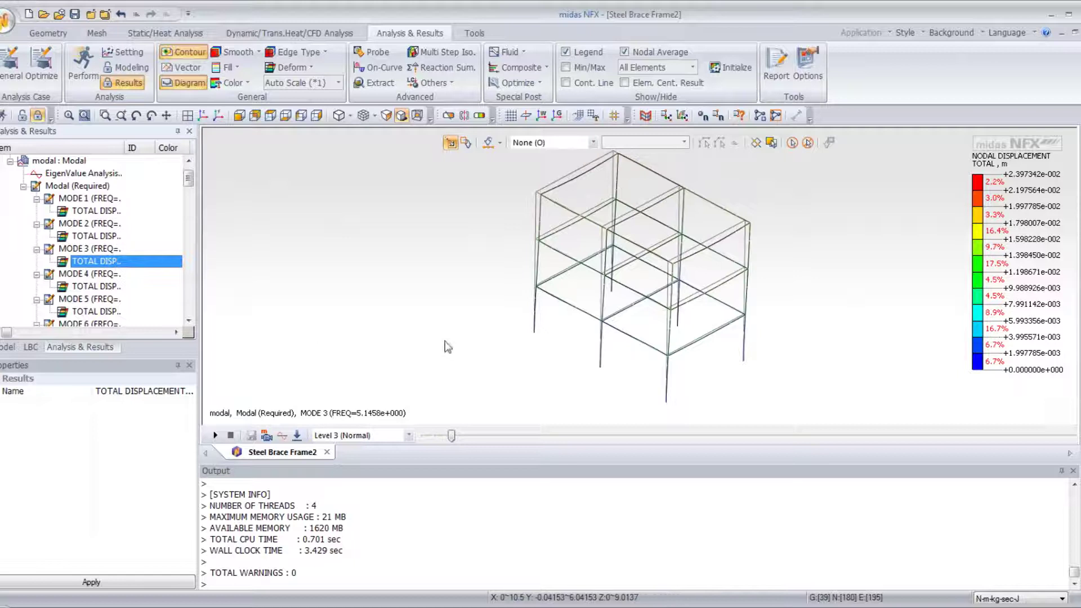
double_click(97, 287)
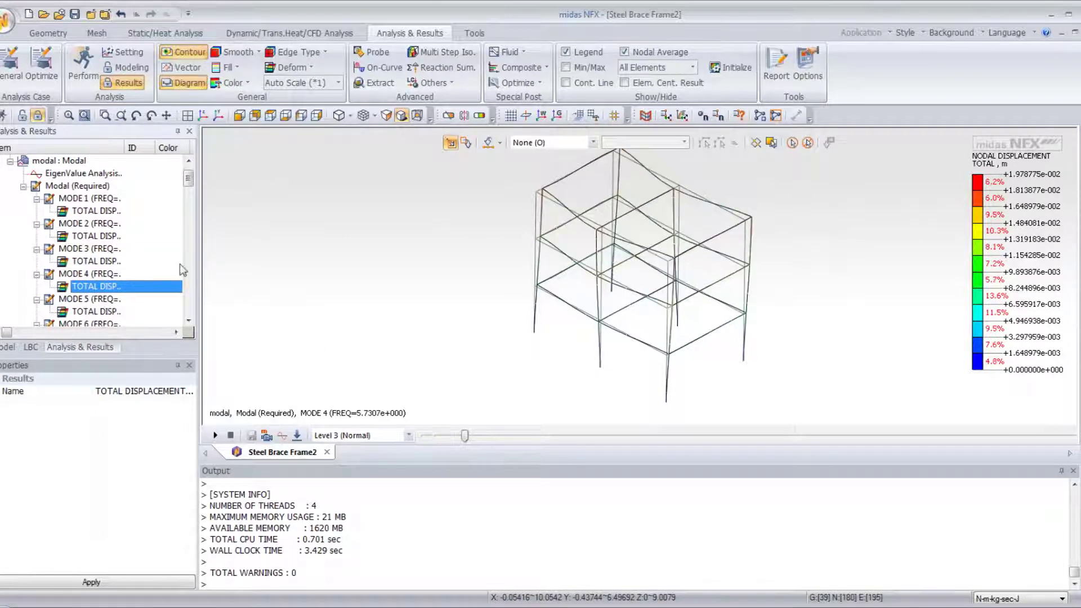
scroll(190, 179, up, 1)
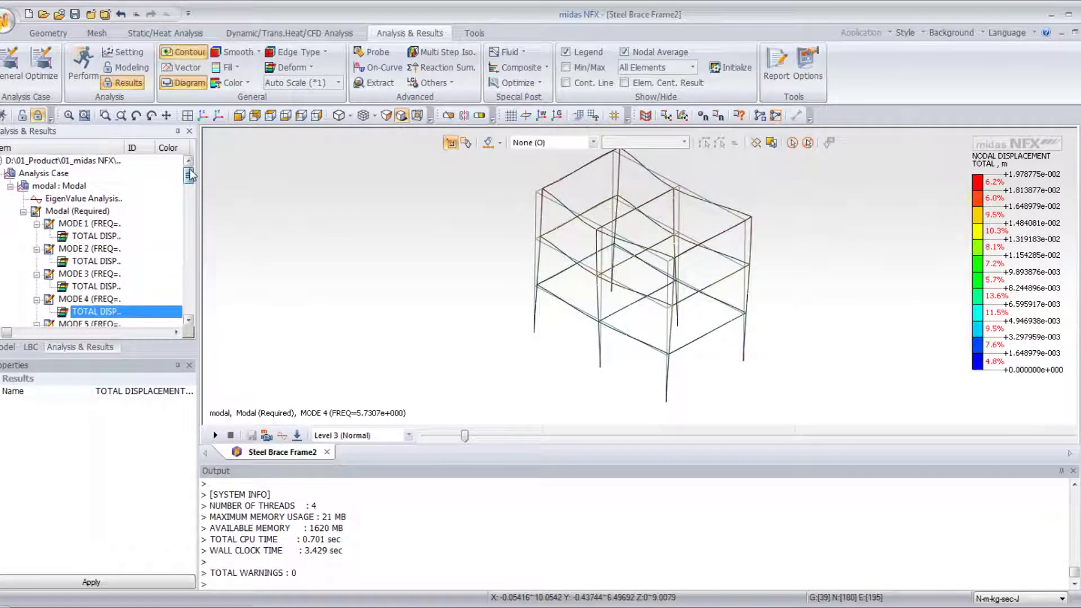
click(81, 201)
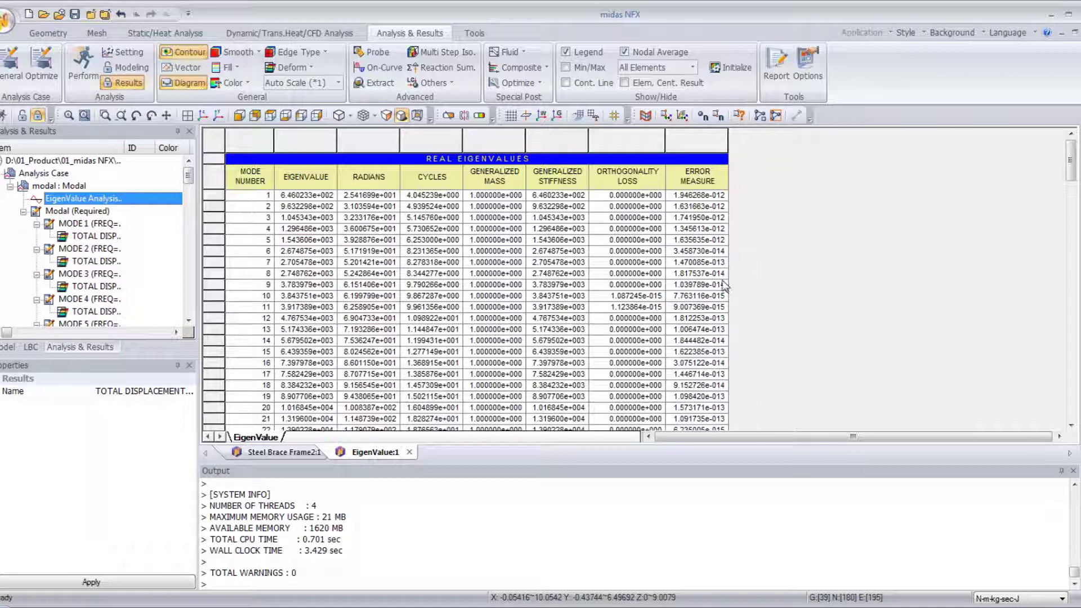
- Scroll down the EigenValue table to see all 50 modes' frequencies and modal effective mass totals
scroll(444, 290, down, 15)
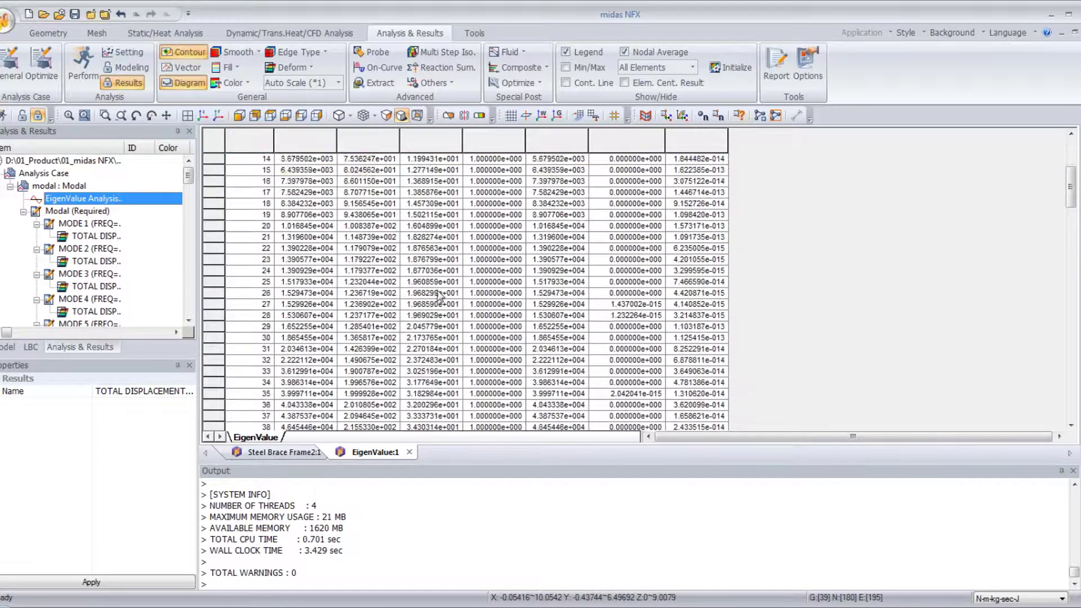
scroll(444, 290, down, 15)
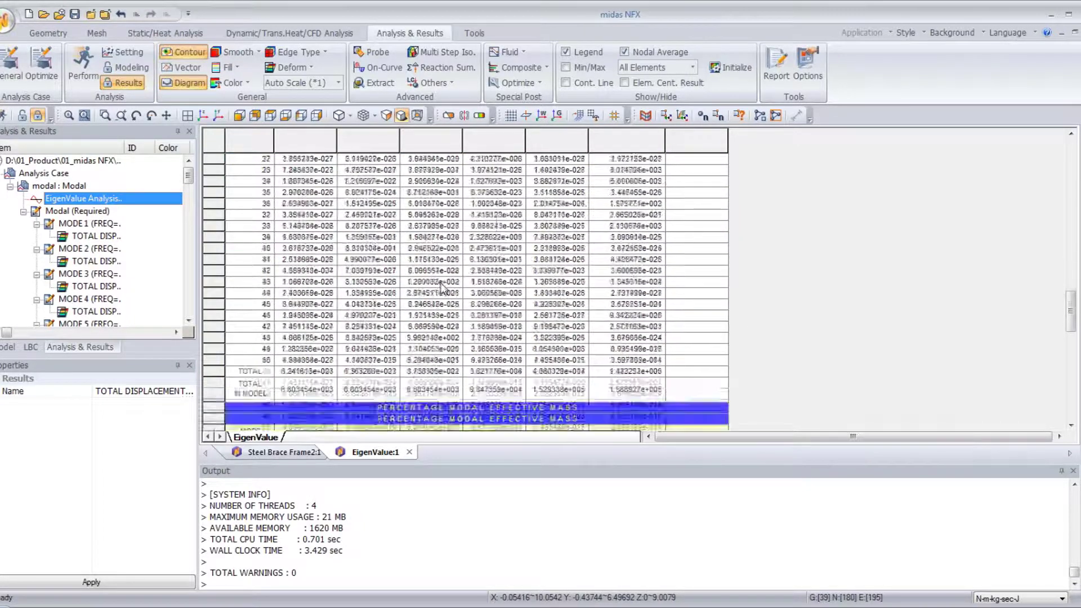
- Scroll back to the Percentage Modal Effective Mass rows showing mode 3 at 74.58% in T1
scroll(441, 288, up, 5)
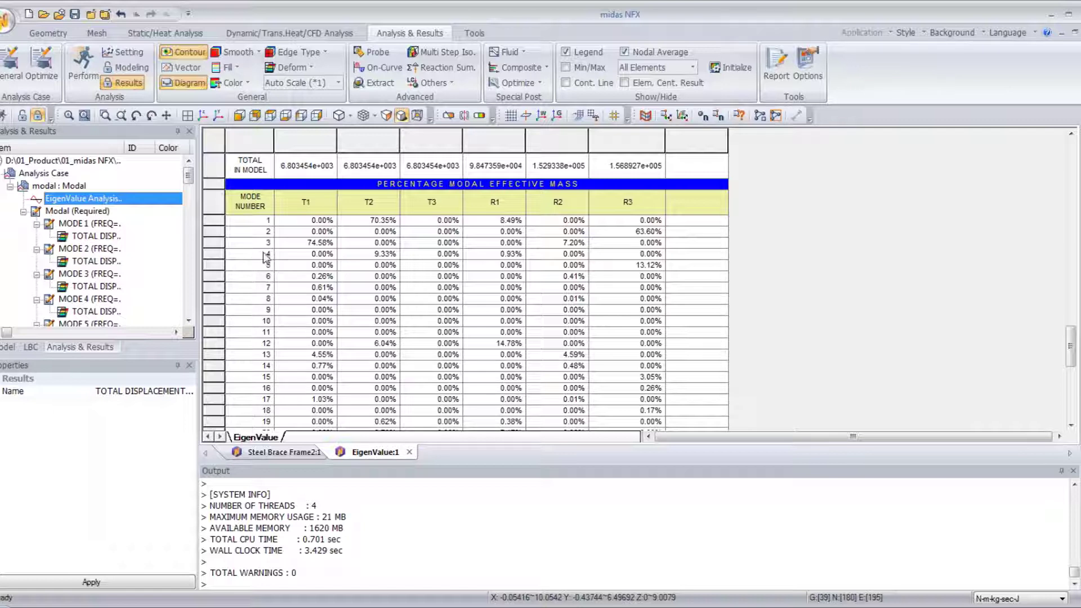
- Close the EigenValue:1 table and return to modeling mode with the LBC tree displayed
click(409, 453)
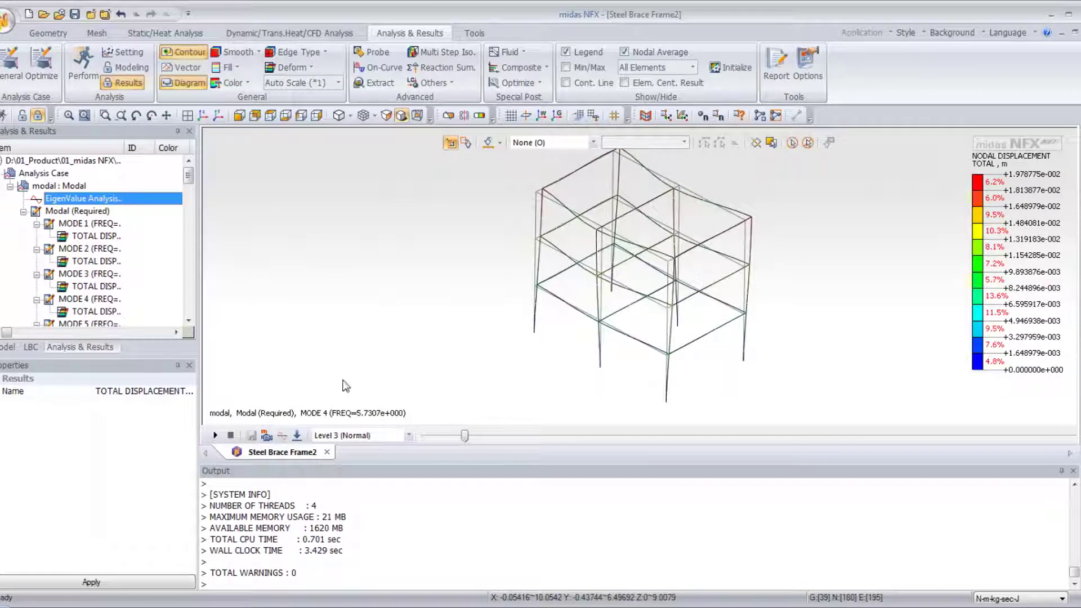
click(22, 115)
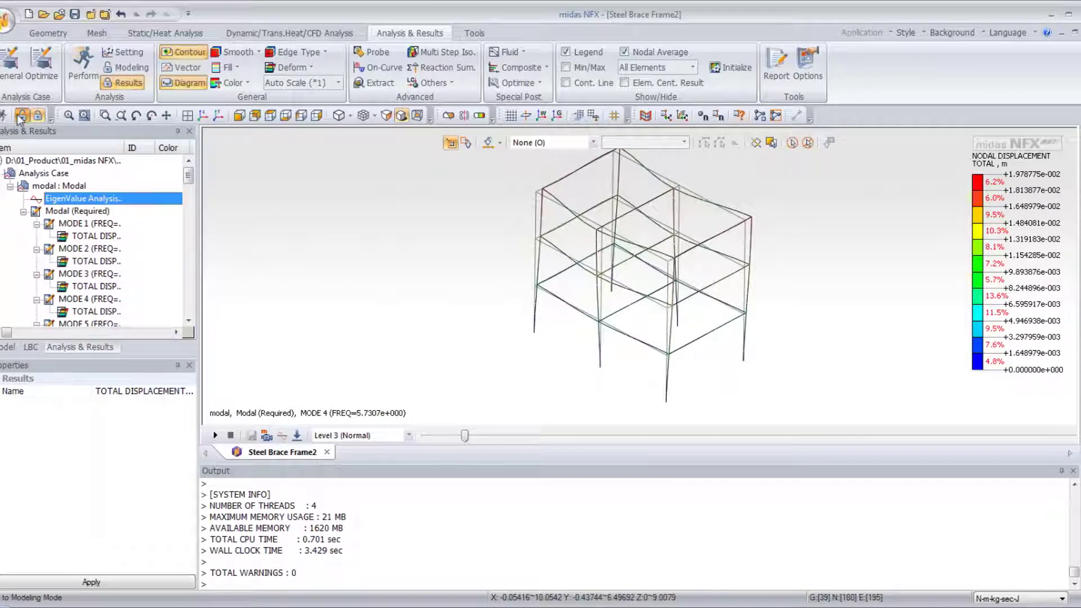
click(32, 347)
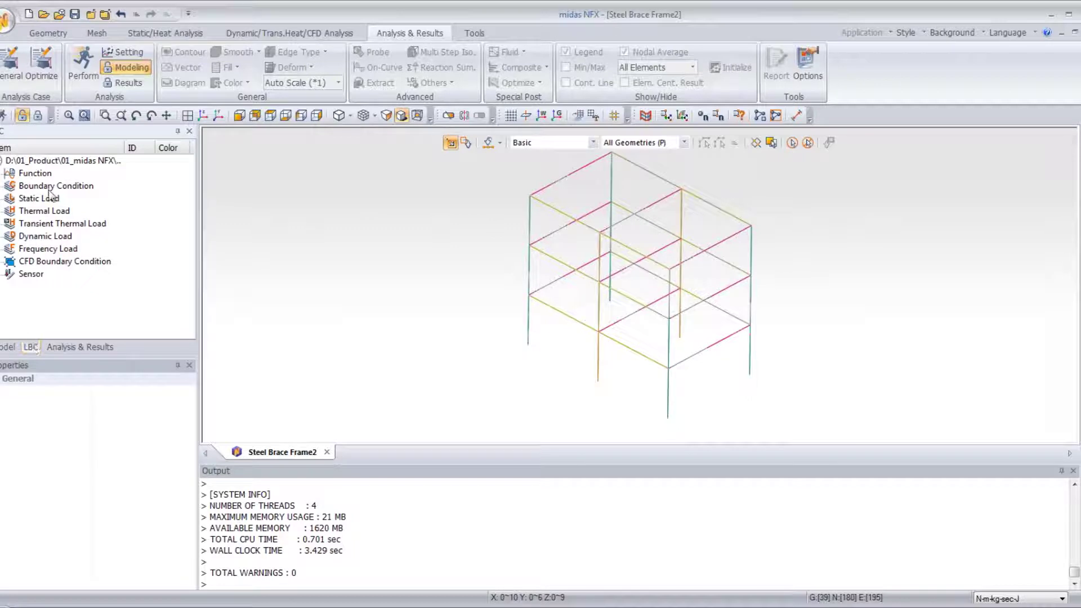
- Create a modal damping function named '2% Damping' with a constant value of 0.02
right_click(40, 176)
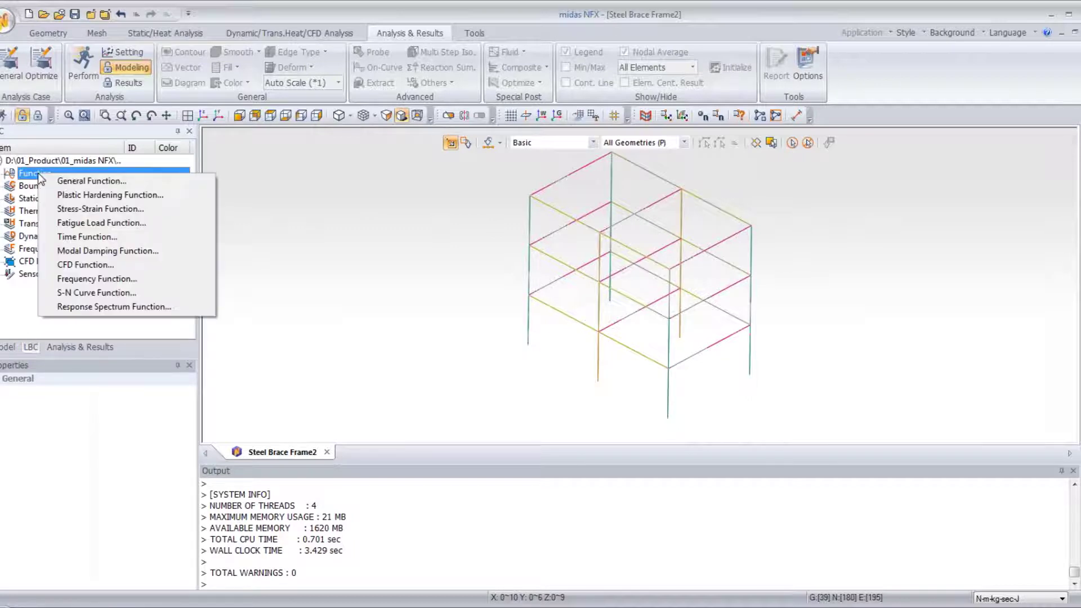
click(90, 250)
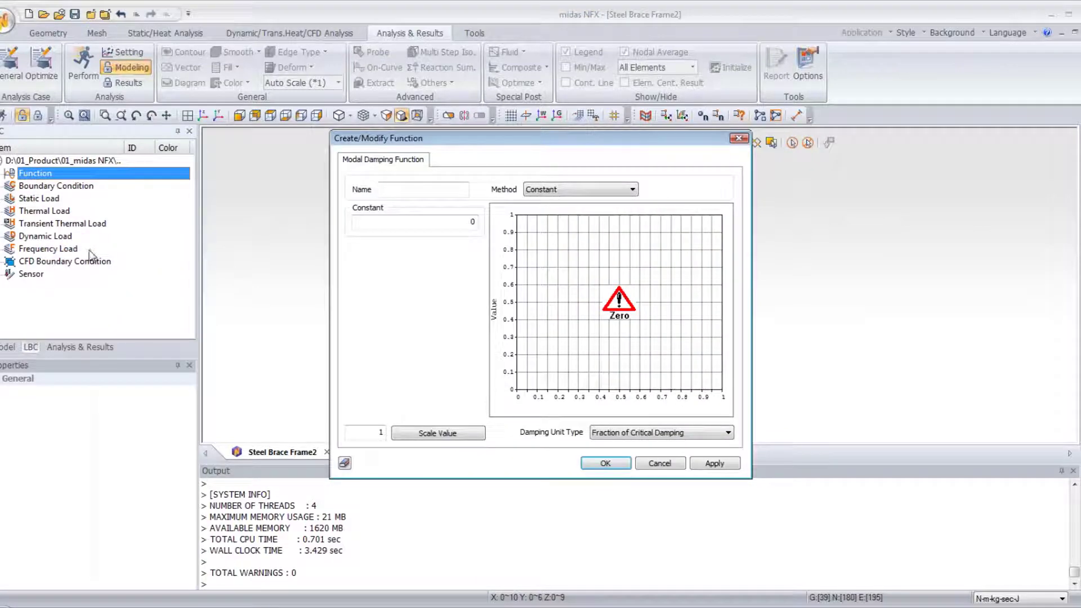
click(395, 190)
text(2)
text(Damping)
double_click(484, 221)
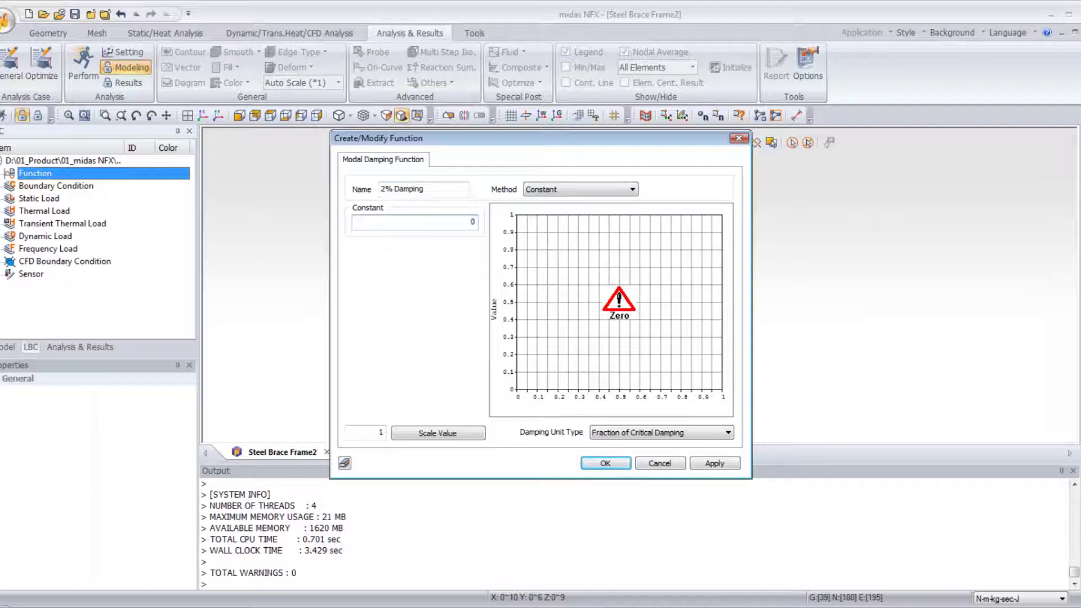
text(2)
click(605, 463)
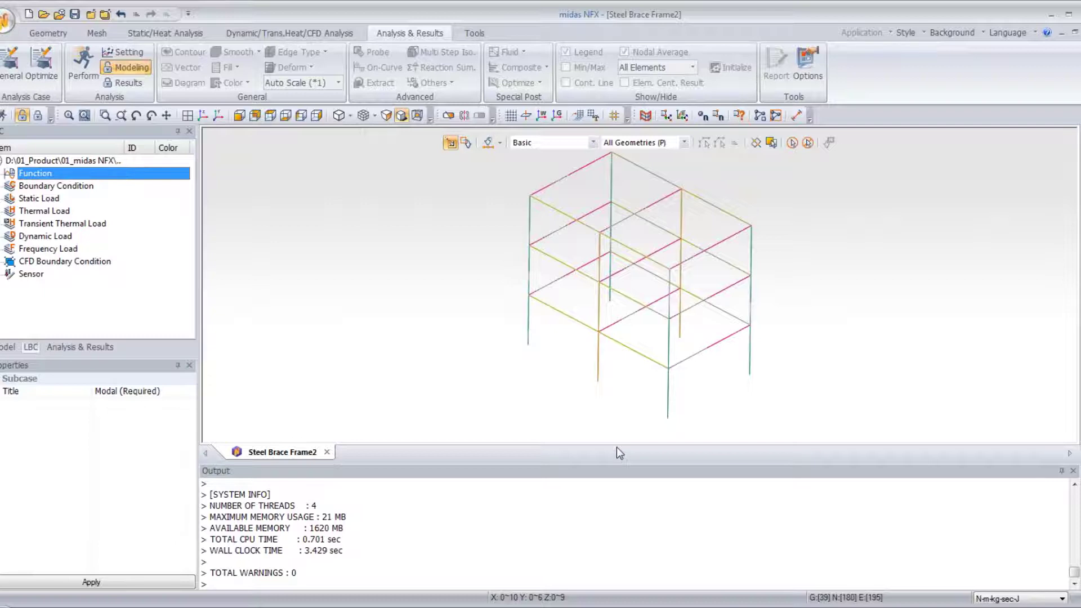
- Add a new response spectrum function and move its blank Create/Modify Function dialog aside
right_click(37, 174)
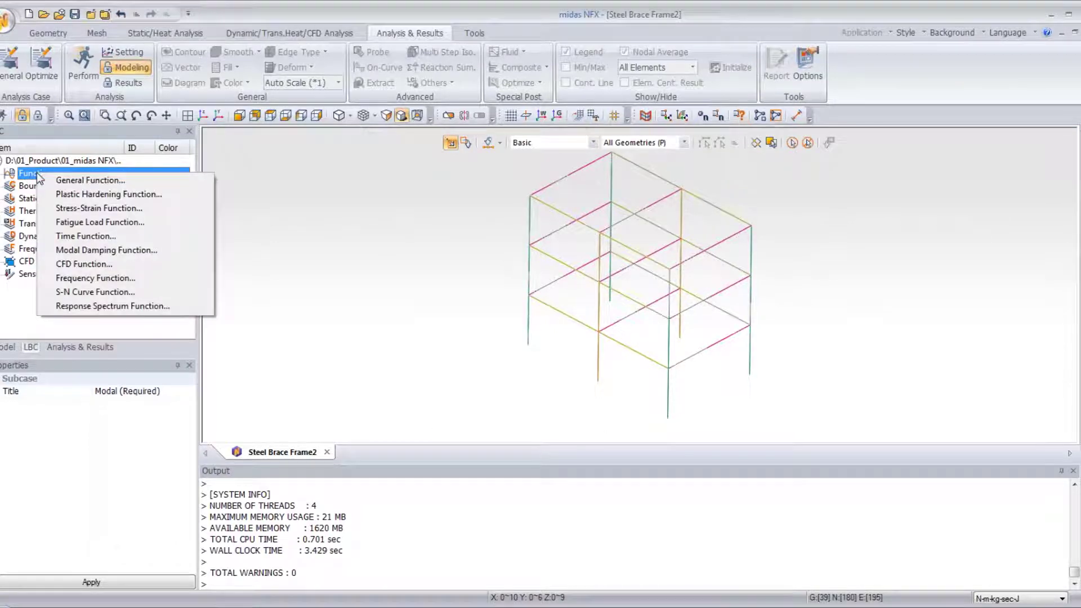
click(111, 306)
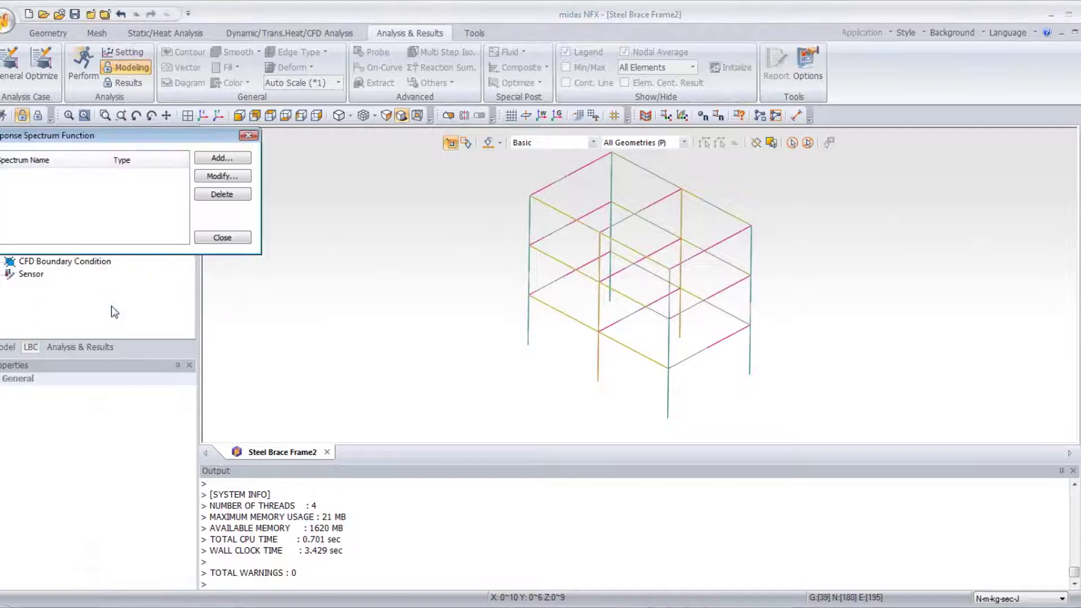
click(223, 158)
drag(237, 266, 414, 222)
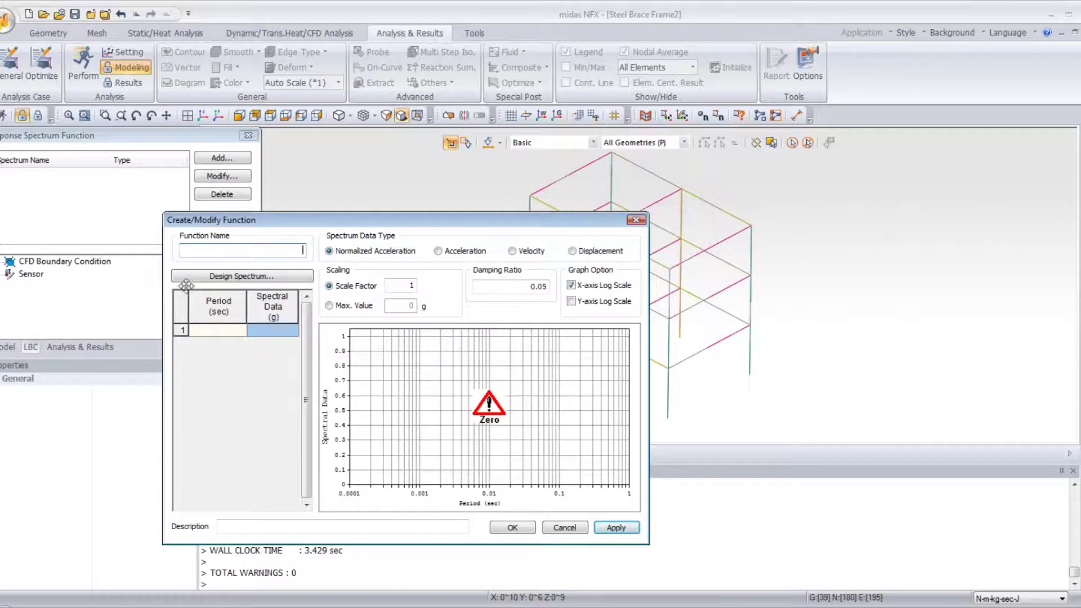
- Generate the EURO (2004) design spectrum with a 6-second maximum period
click(207, 277)
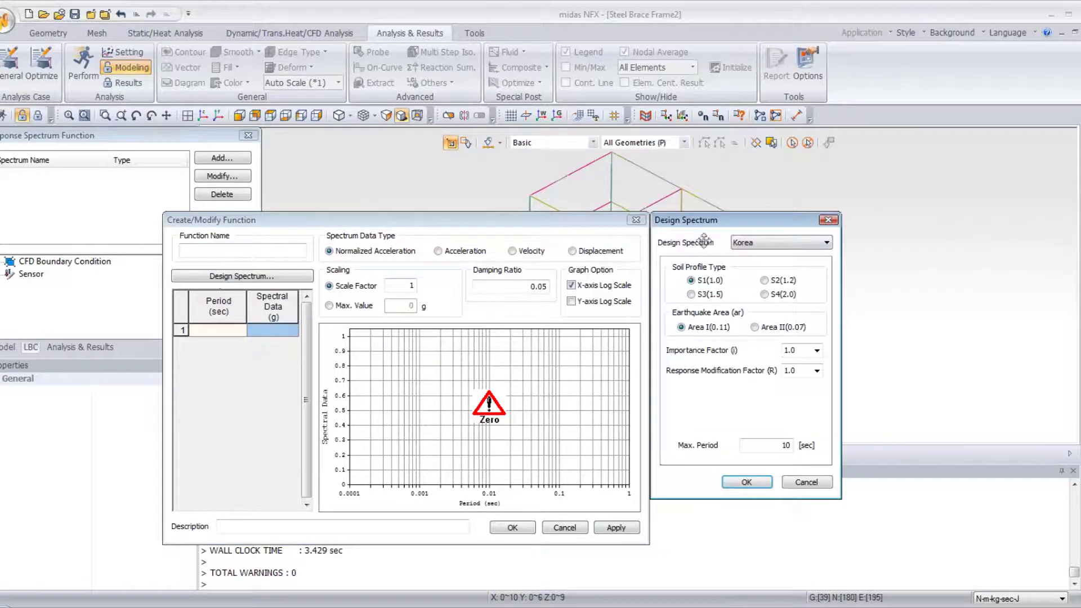
drag(719, 225, 593, 194)
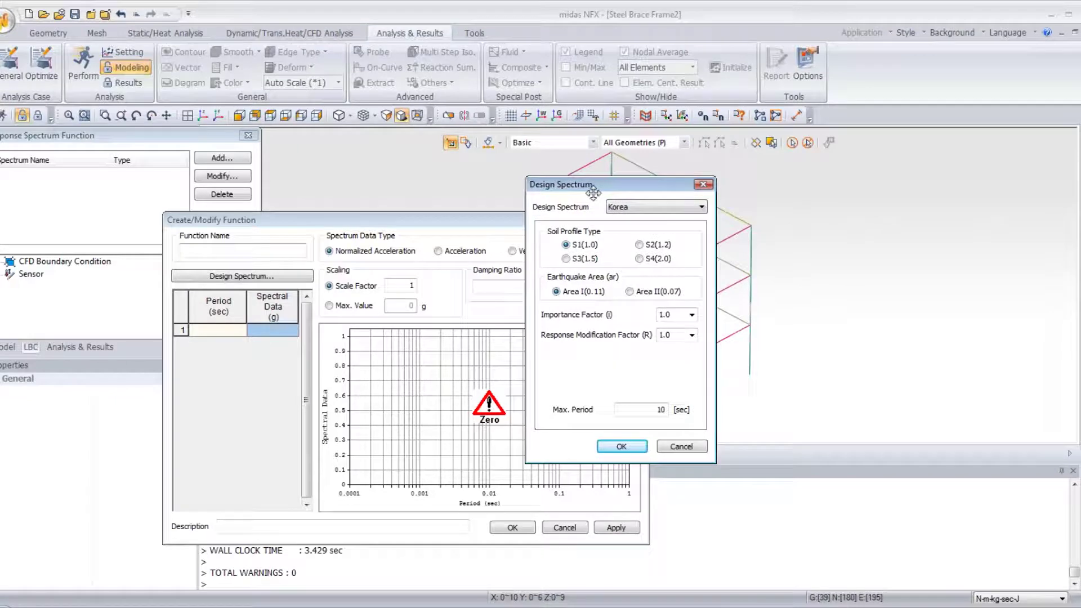
click(655, 212)
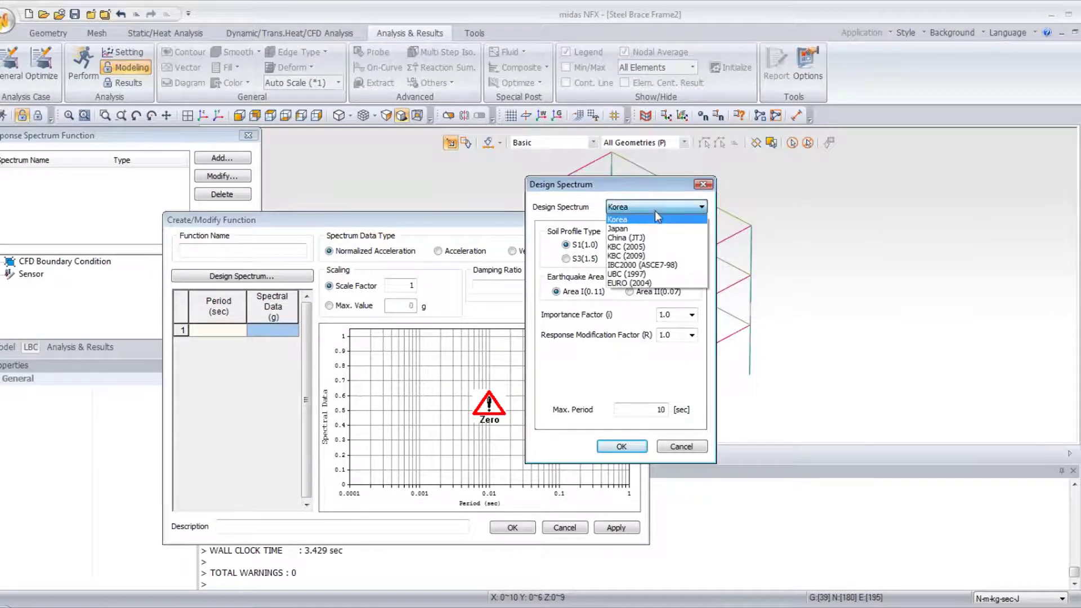
click(652, 283)
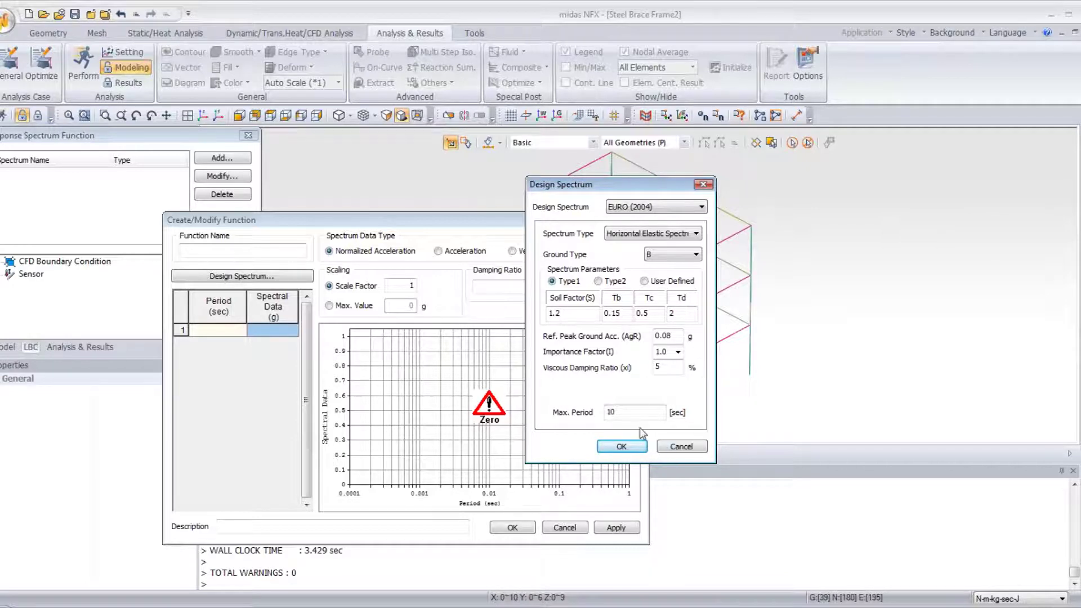
drag(630, 412, 584, 412)
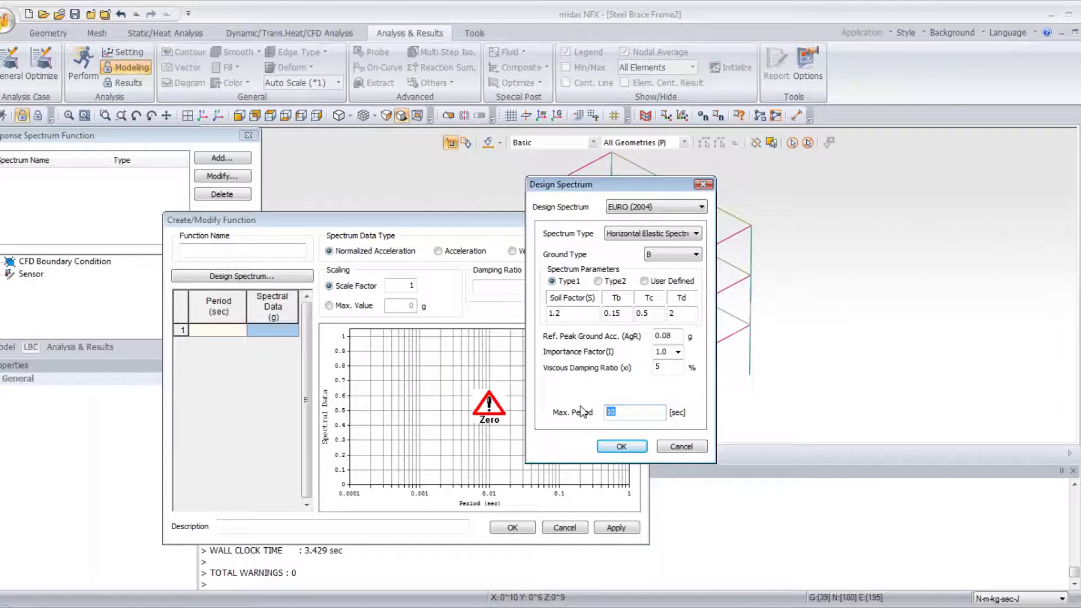
text(6)
click(629, 447)
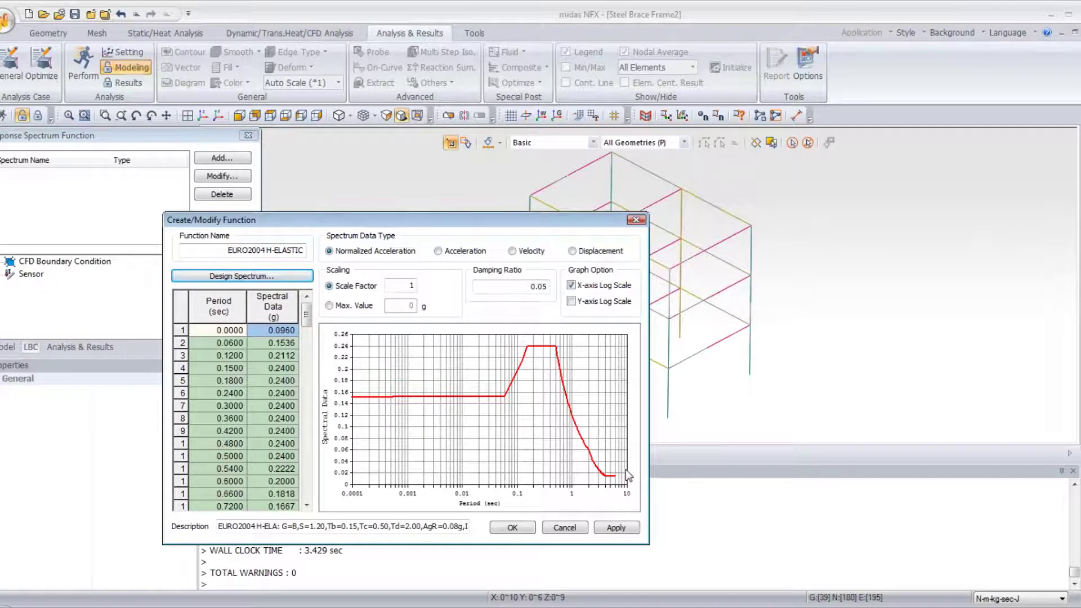
- Confirm the EURO2004H-ELASTIC normalized-acceleration spectrum and close the Response Spectrum Function list
click(512, 528)
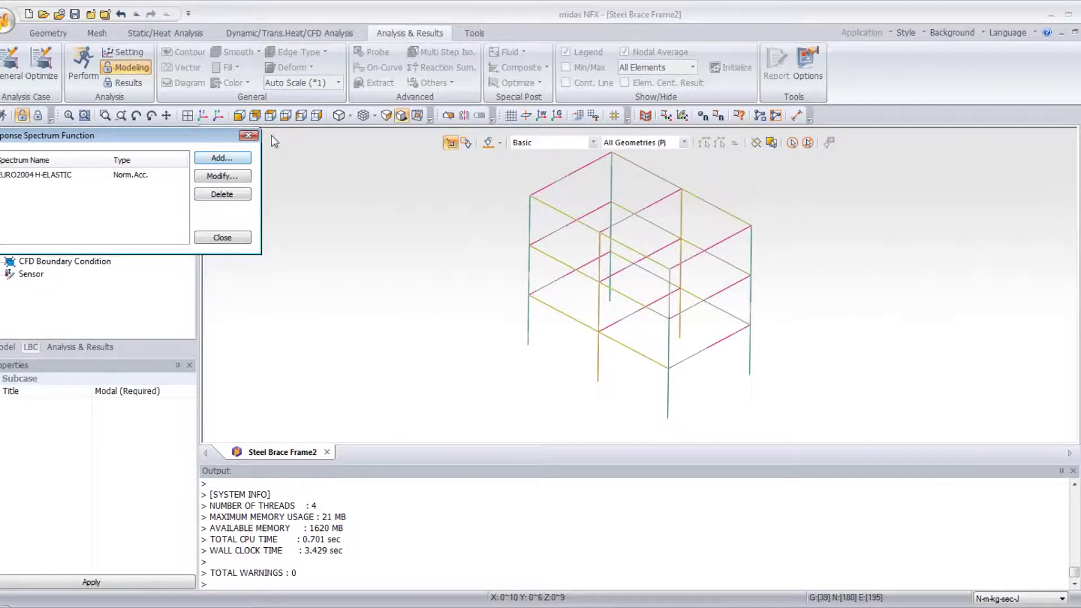
click(248, 136)
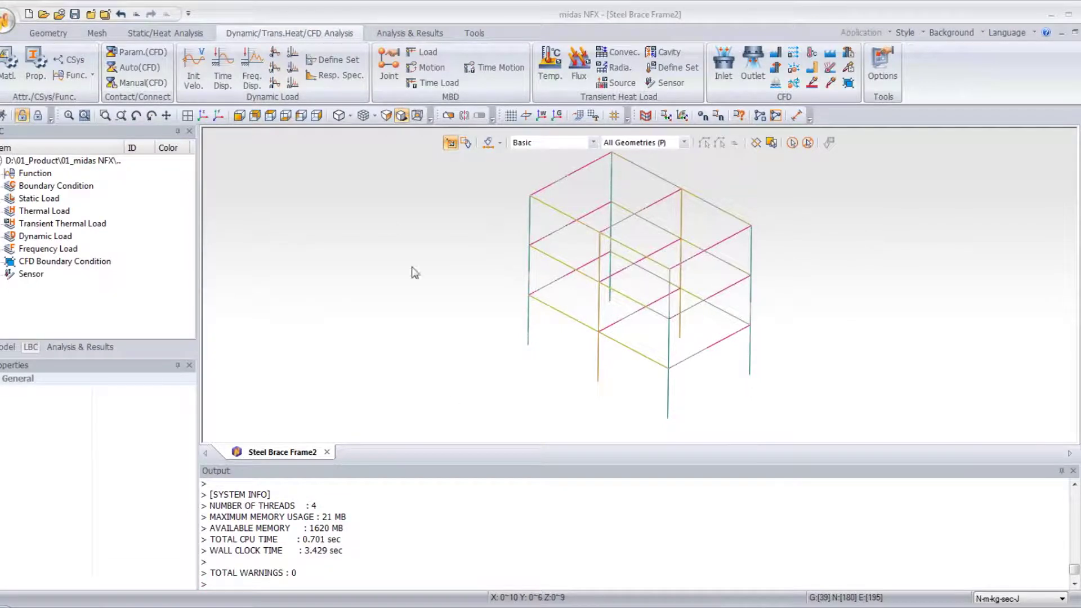
- Create frequency load X: an X-direction response spectrum using EURO2004 H-ELASTIC at 0.05 damping
click(335, 77)
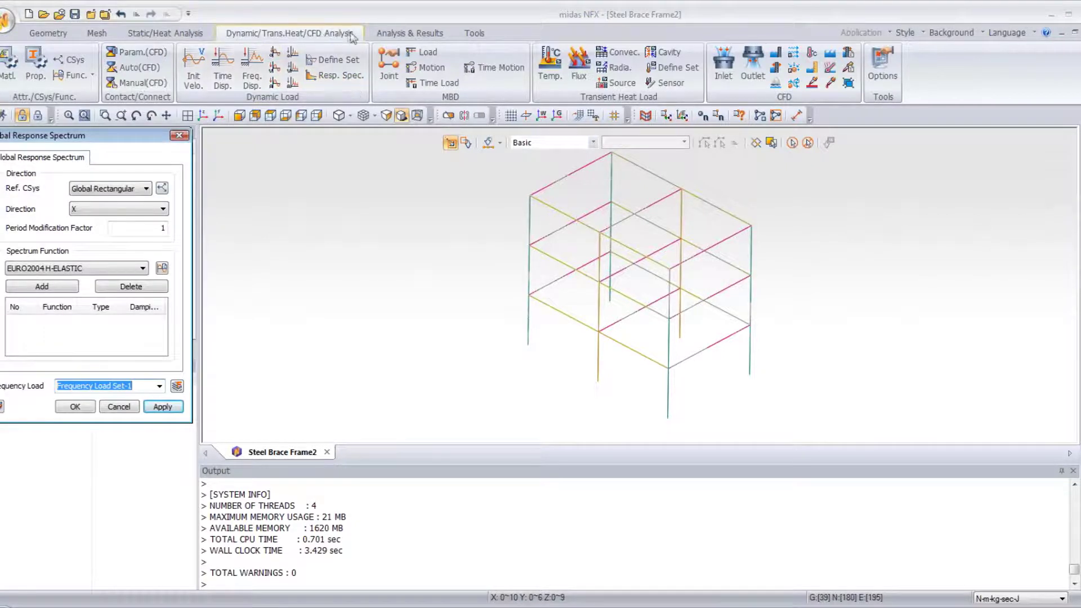
drag(113, 148, 402, 161)
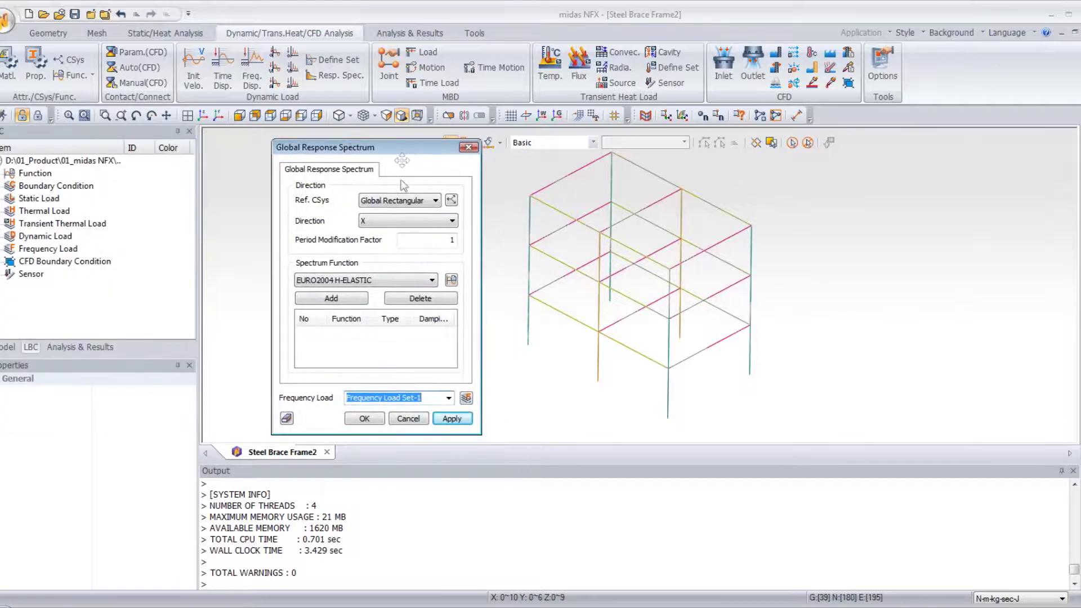
click(397, 221)
click(395, 221)
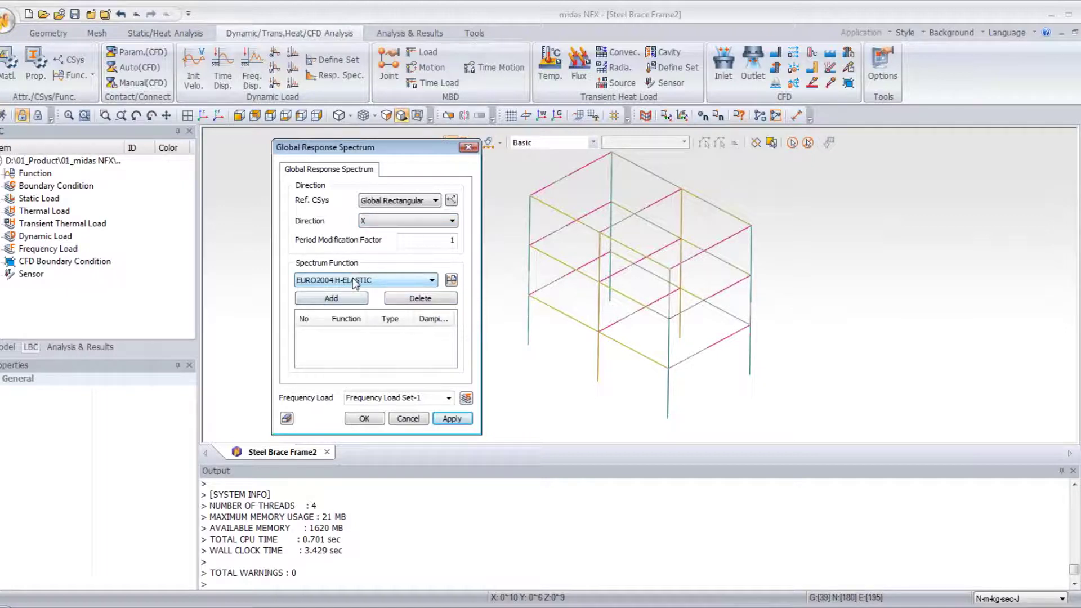
click(383, 397)
text(X)
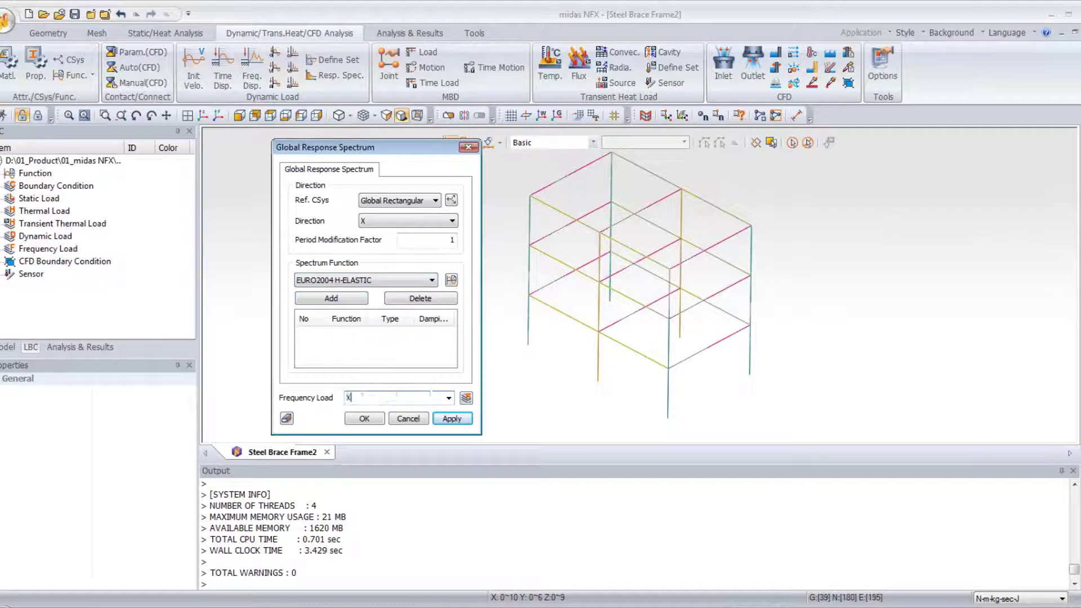
click(336, 299)
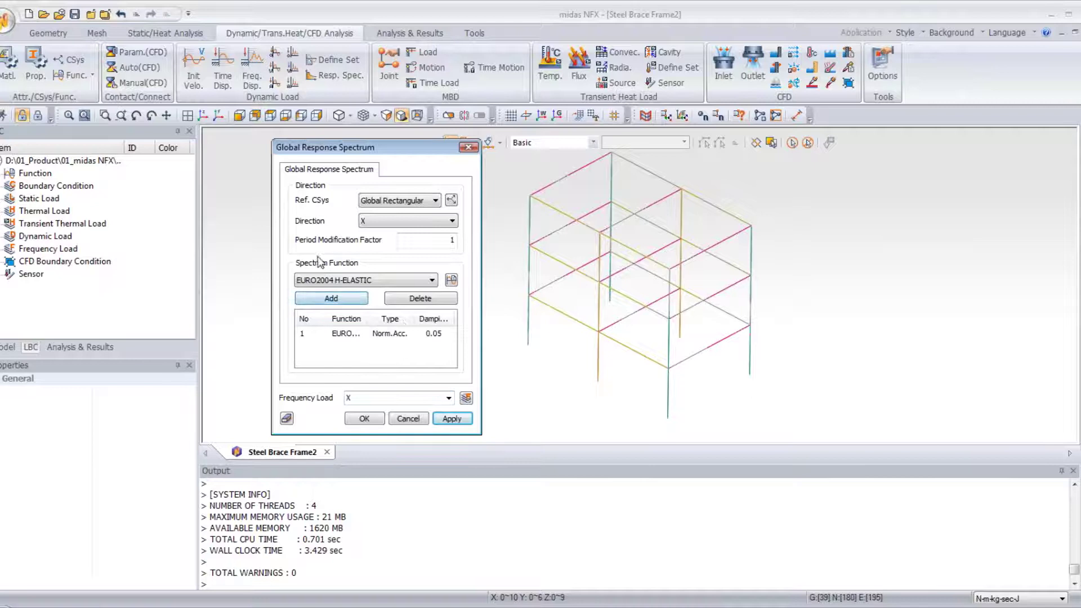
click(364, 420)
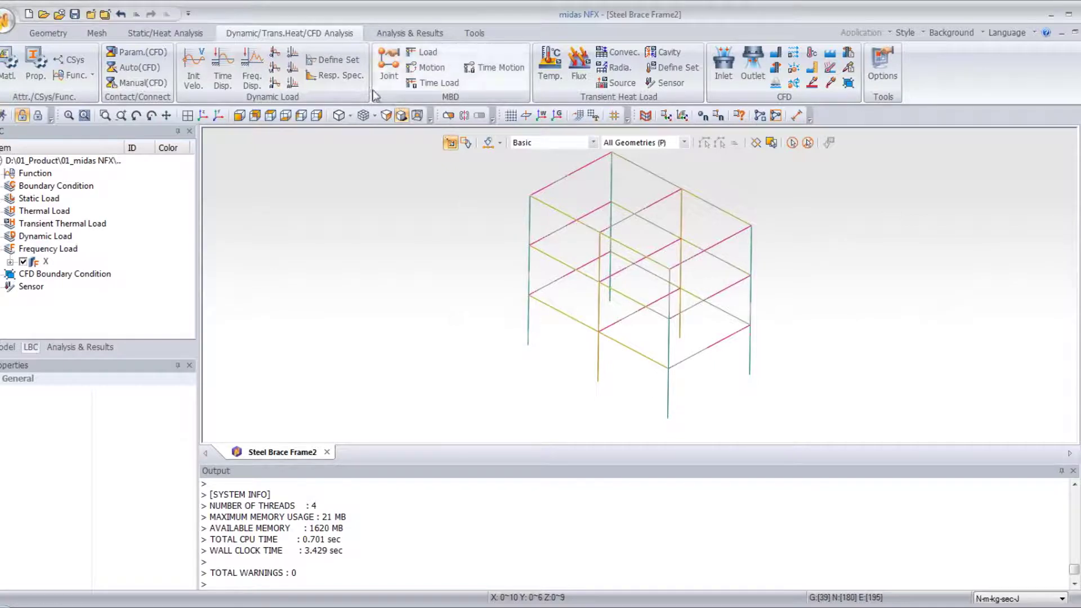
- Create frequency load Y as a Y-direction EURO2004 H-ELASTIC spectrum, then show the analysis case tree
click(332, 78)
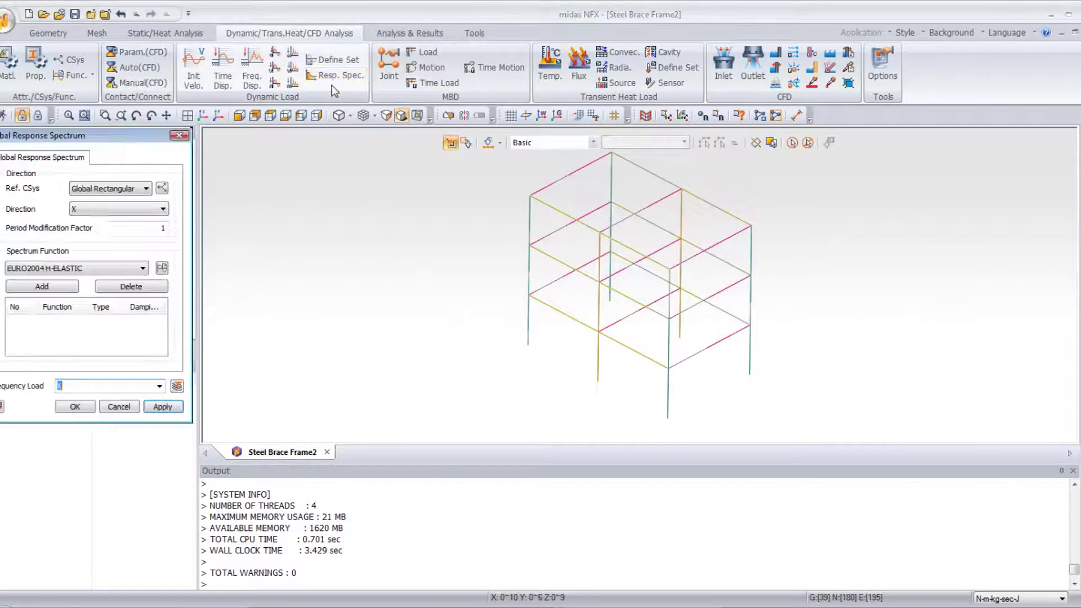
click(103, 208)
click(107, 225)
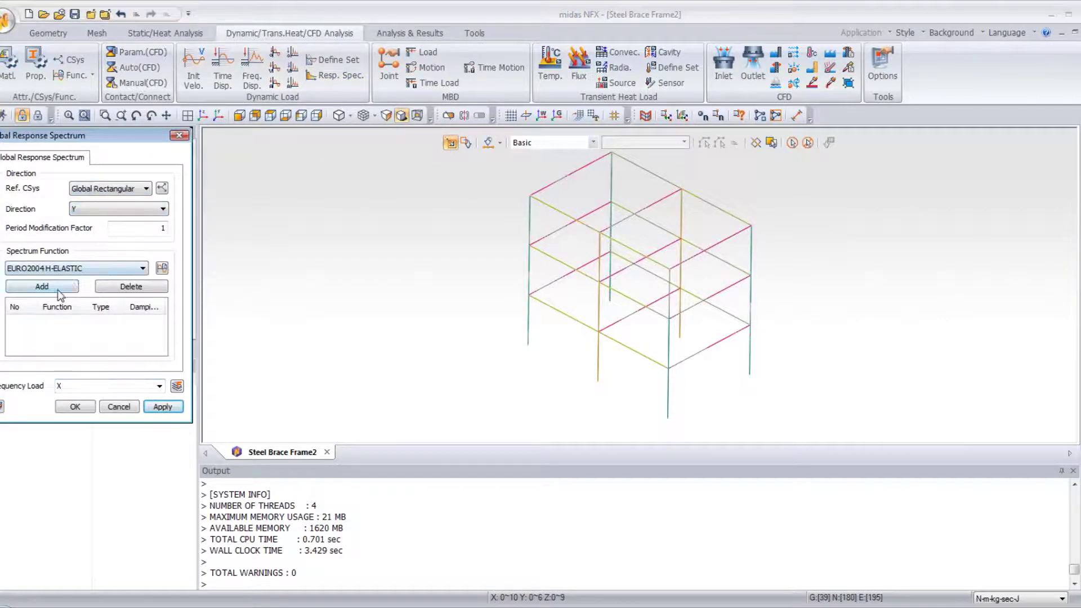
click(41, 286)
click(68, 388)
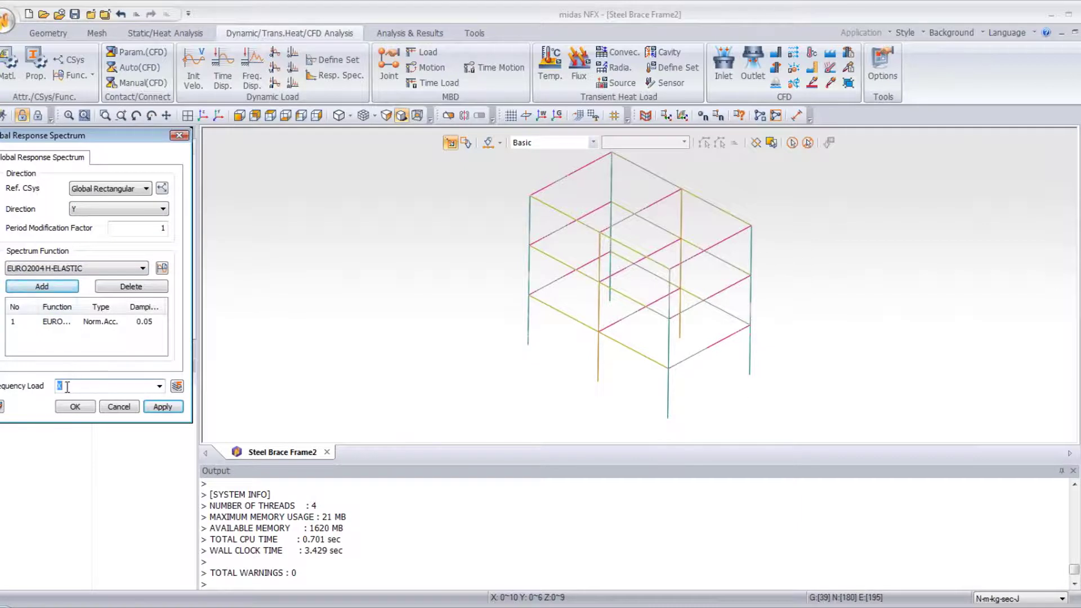
text(Y)
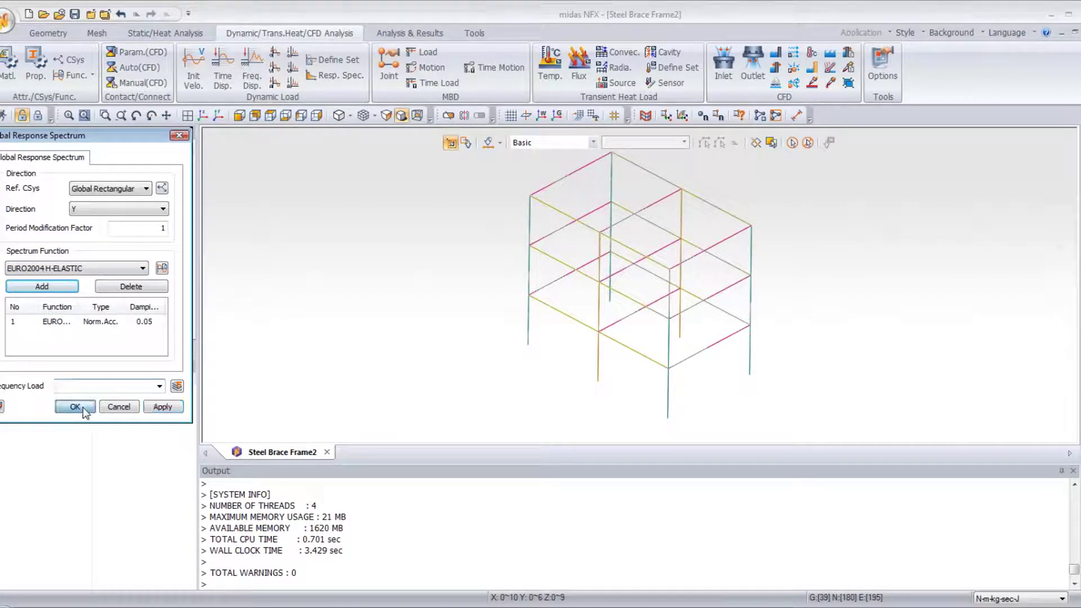
click(82, 406)
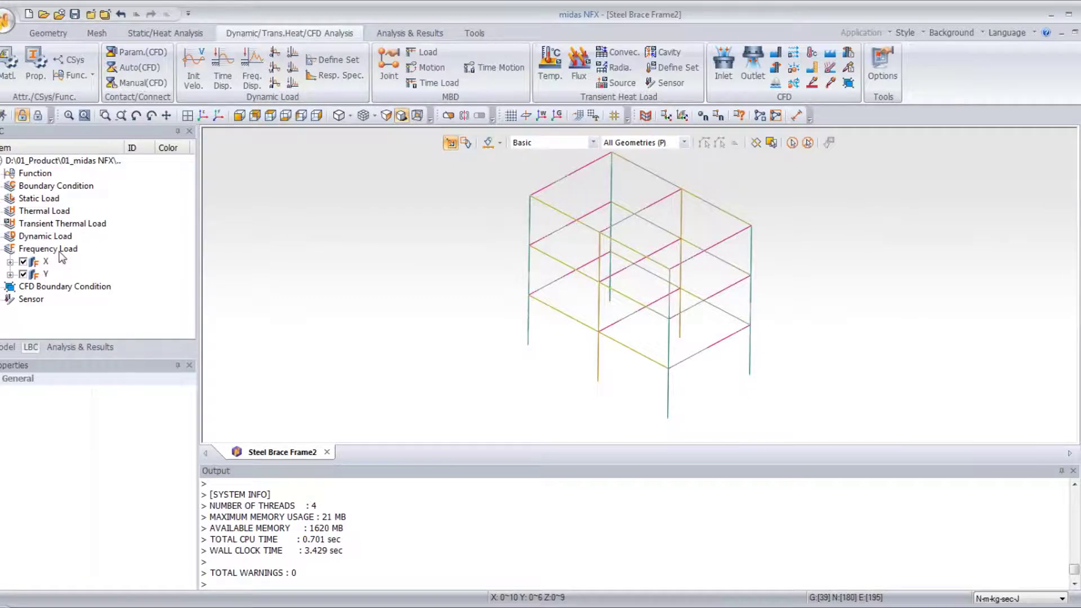
click(96, 346)
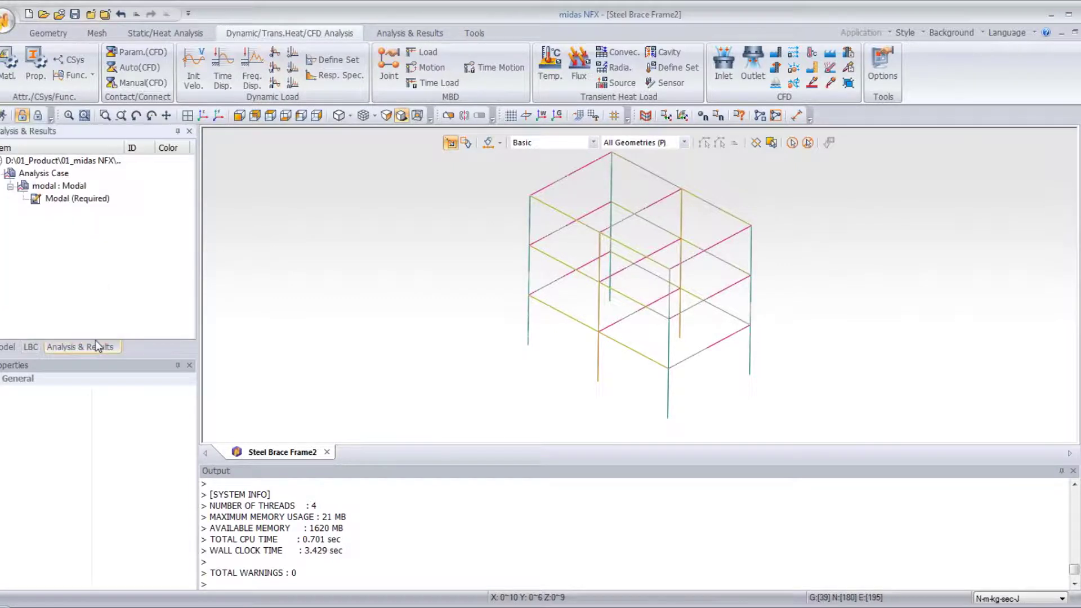
click(410, 33)
- Add a new analysis case with solution type Response Spectrum and title RS
click(14, 62)
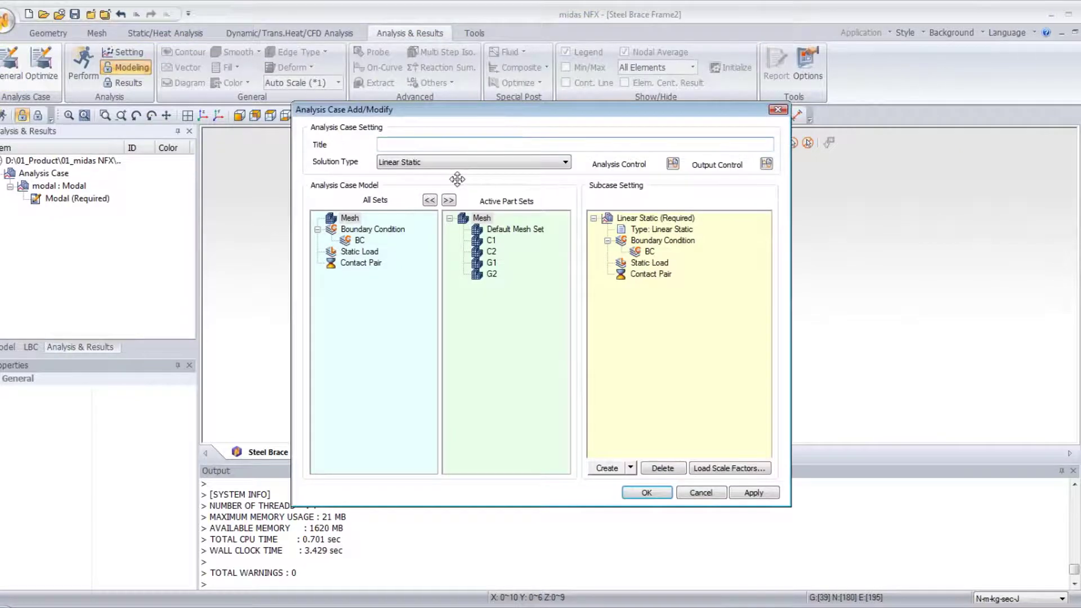
click(425, 162)
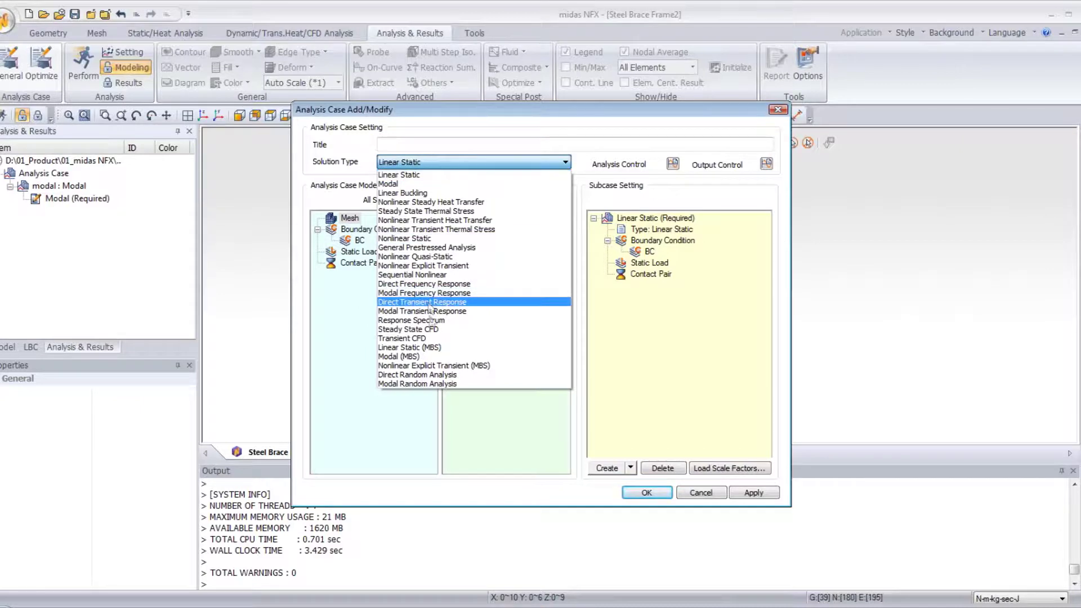
click(433, 320)
click(419, 146)
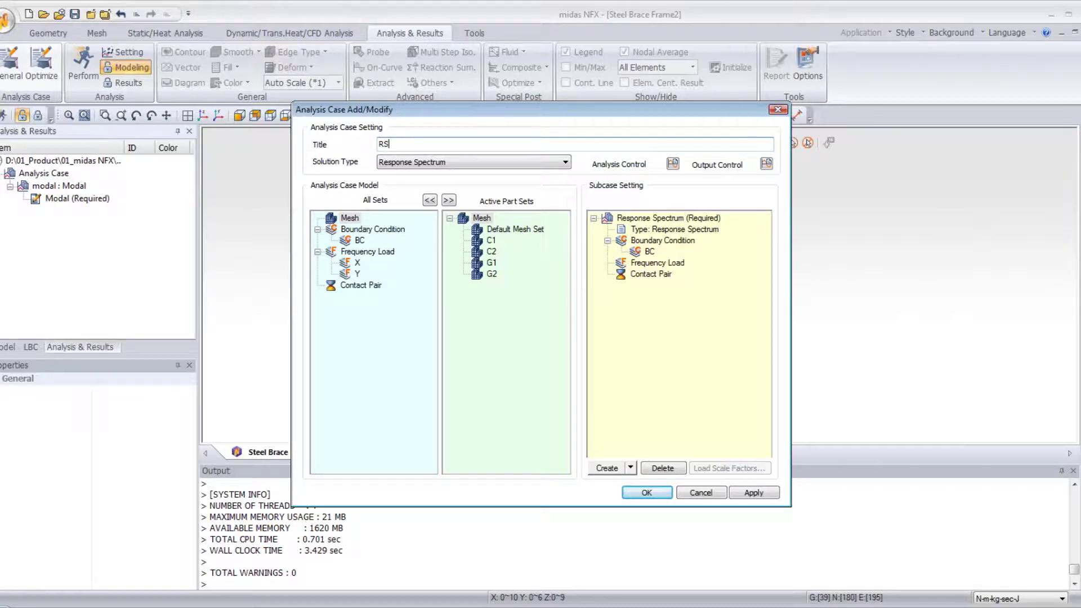
click(656, 241)
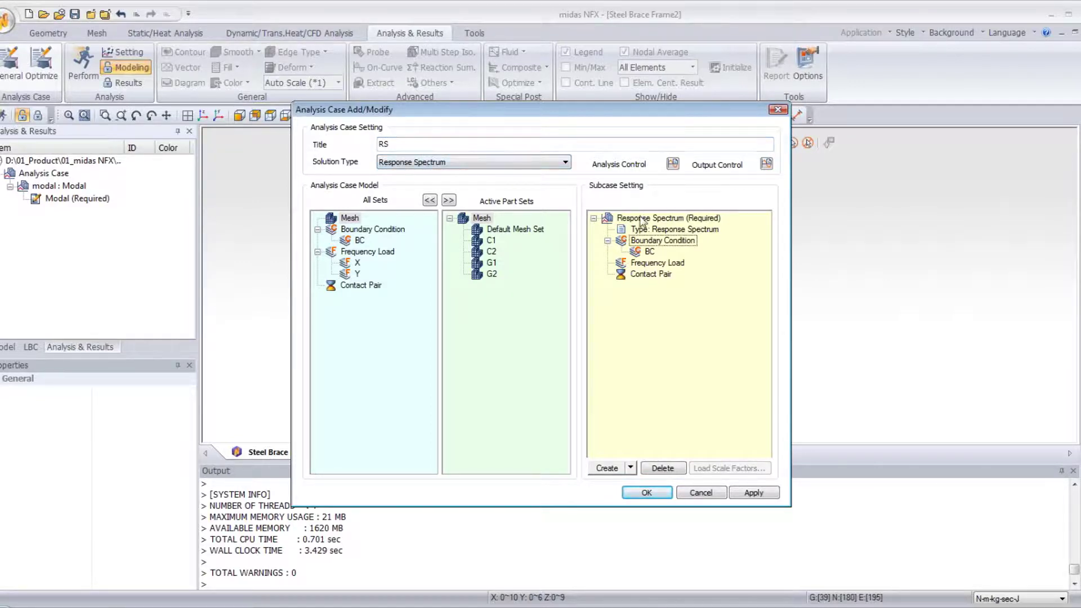
- Create a second Response Spectrum subcase and rename the required subcase to X Spectrum
click(630, 467)
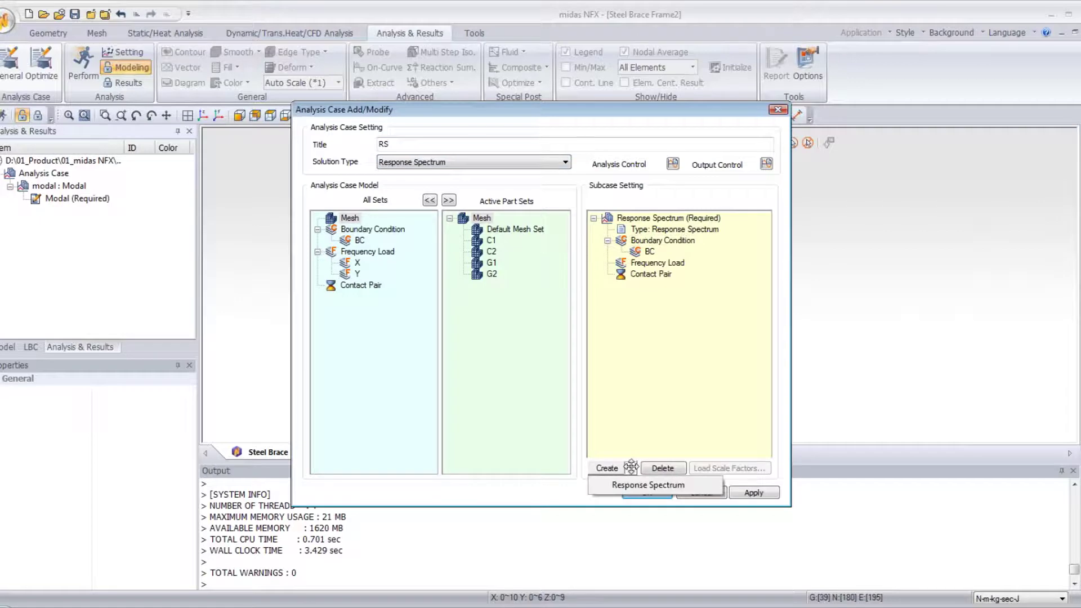
click(648, 484)
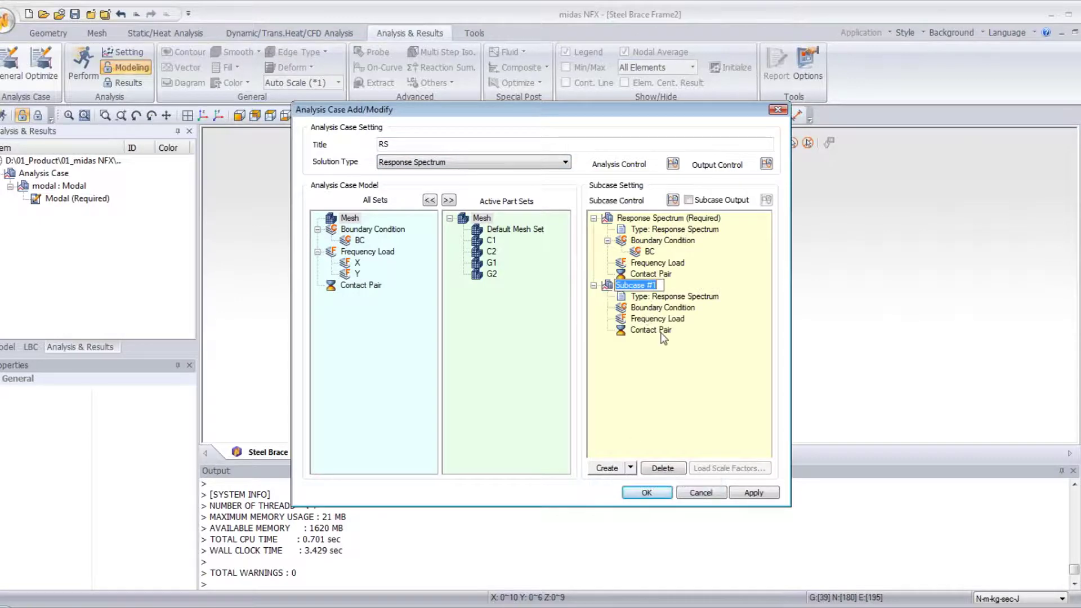
click(649, 220)
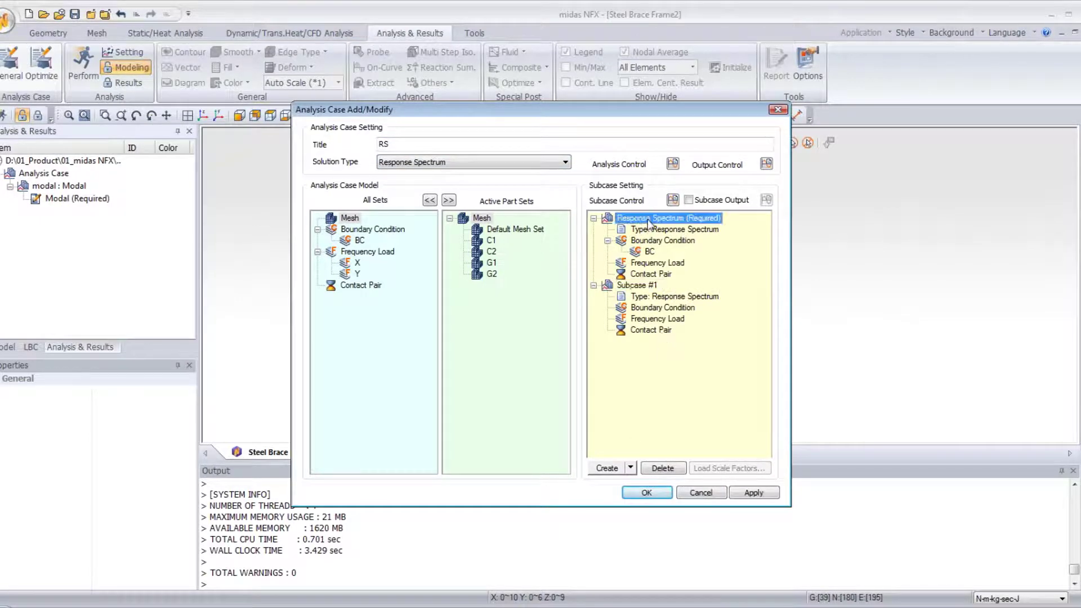
click(648, 217)
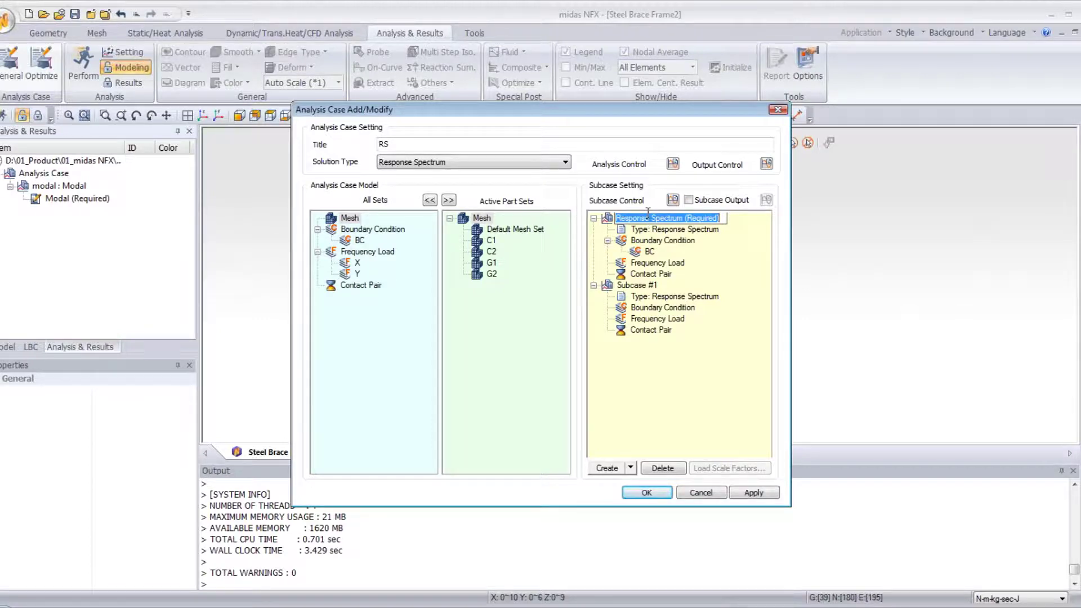
text(X Spec)
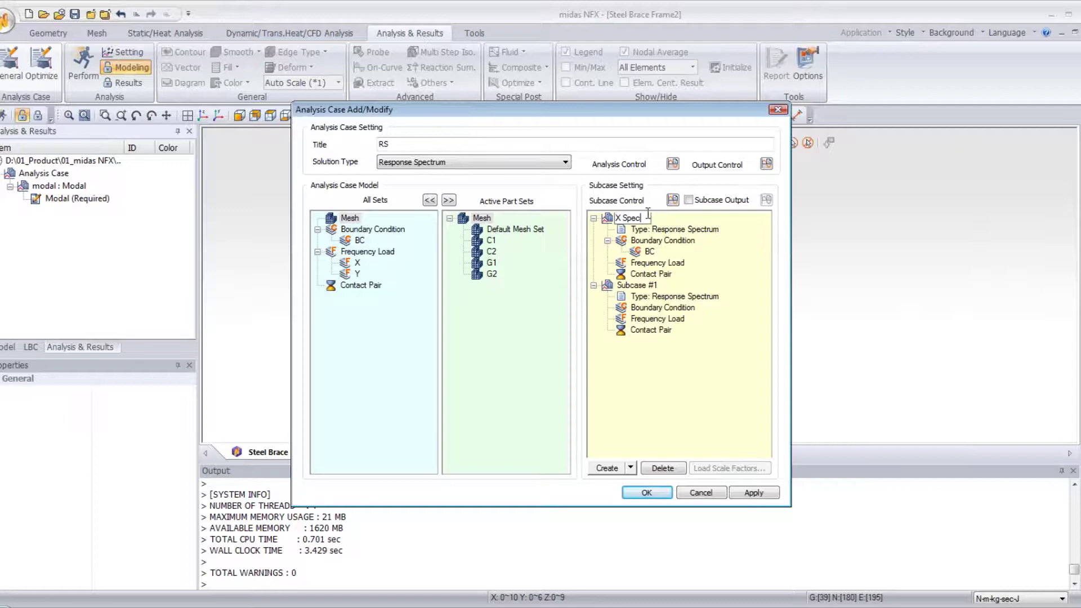
text(trum)
key(Return)
- Rename Subcase #1 to Y Spectrum
click(629, 286)
click(628, 286)
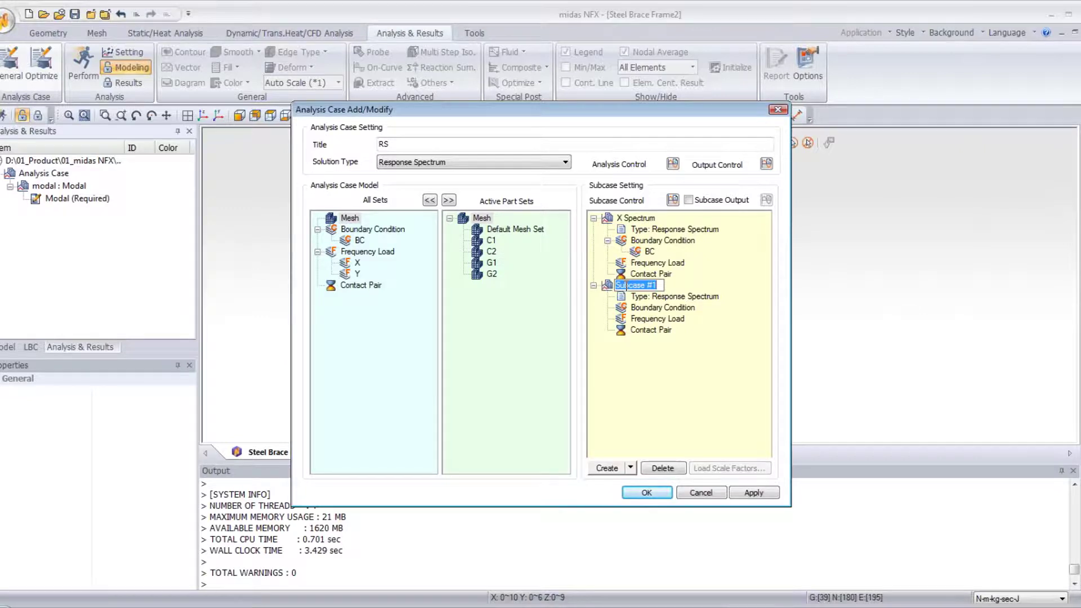
text(Y spectrum)
key(Escape)
click(630, 287)
text(Y Spectrum)
key(Return)
- Assign BC and both loads to all subcases, then keep only X in X Spectrum and Y in Y Spectrum
click(449, 201)
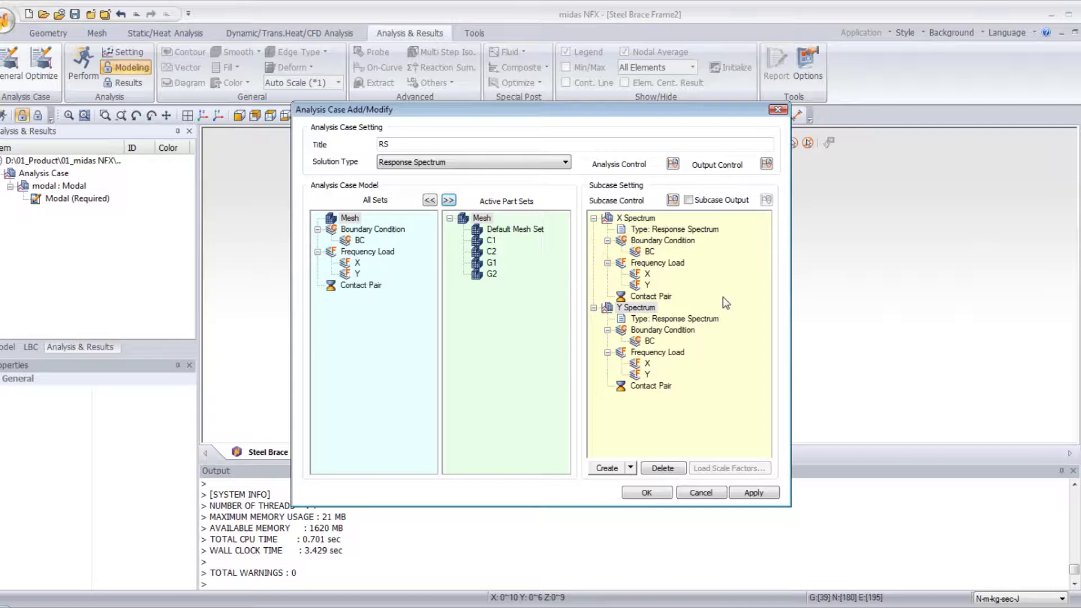
click(640, 286)
drag(639, 287, 366, 280)
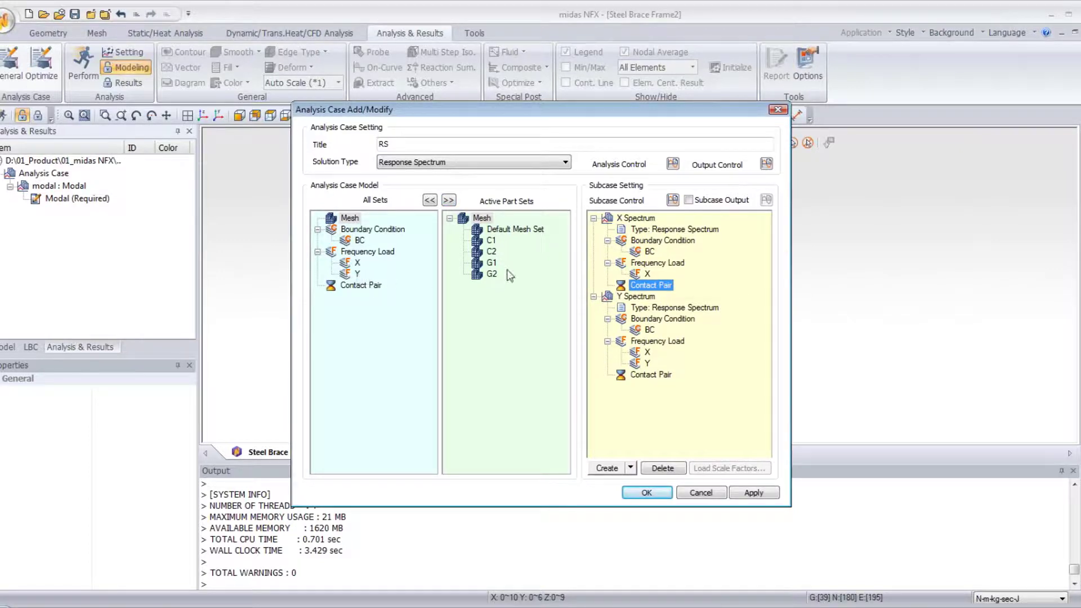
drag(640, 354, 346, 280)
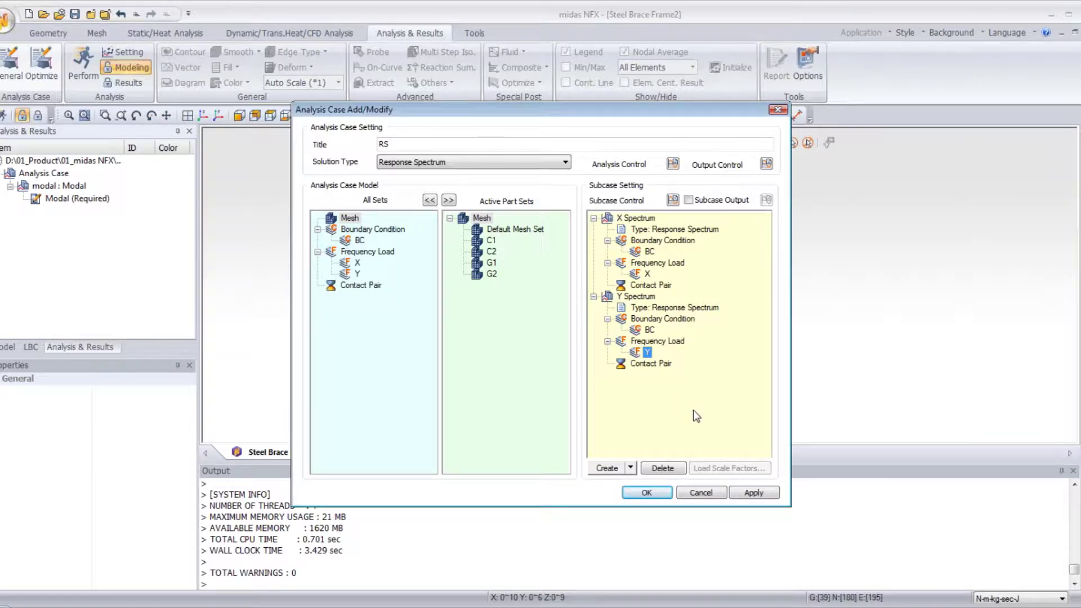
click(638, 219)
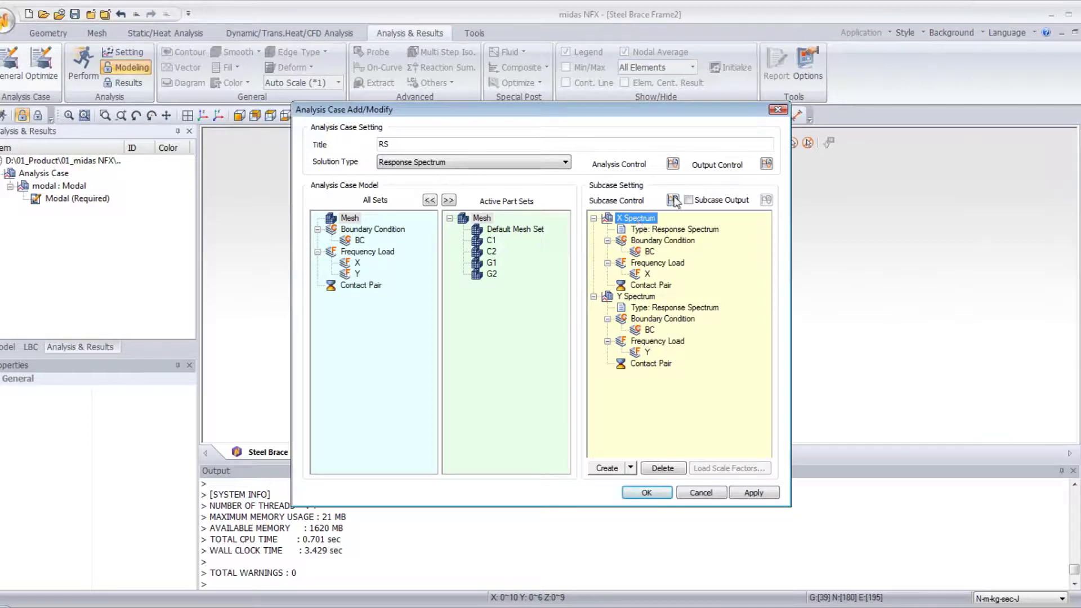
- Check X Spectrum's mode count, then set Y Spectrum's Number of Modes to 50
click(672, 200)
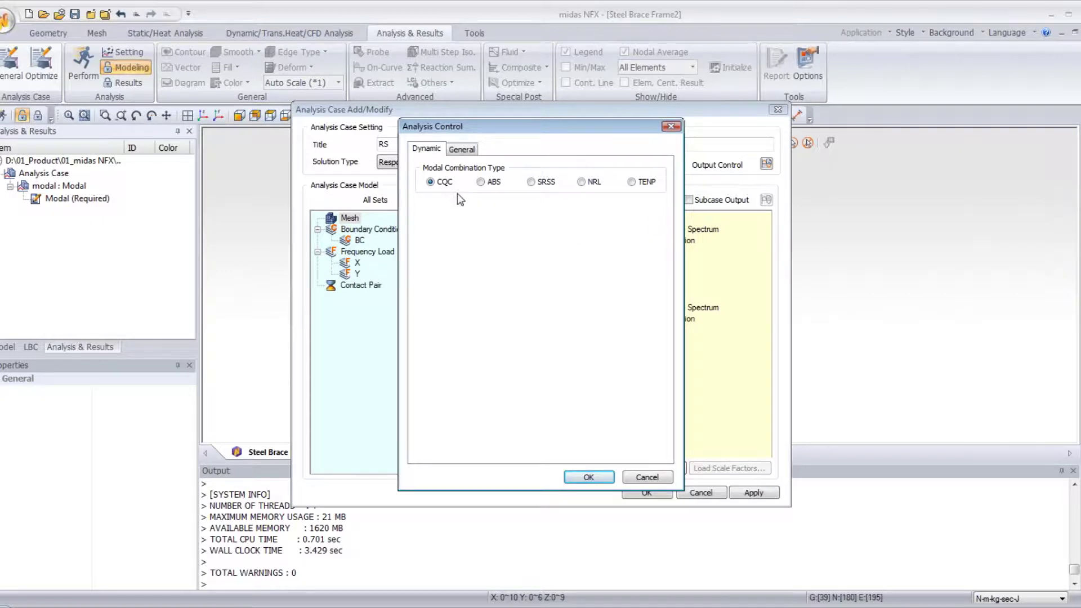
click(460, 149)
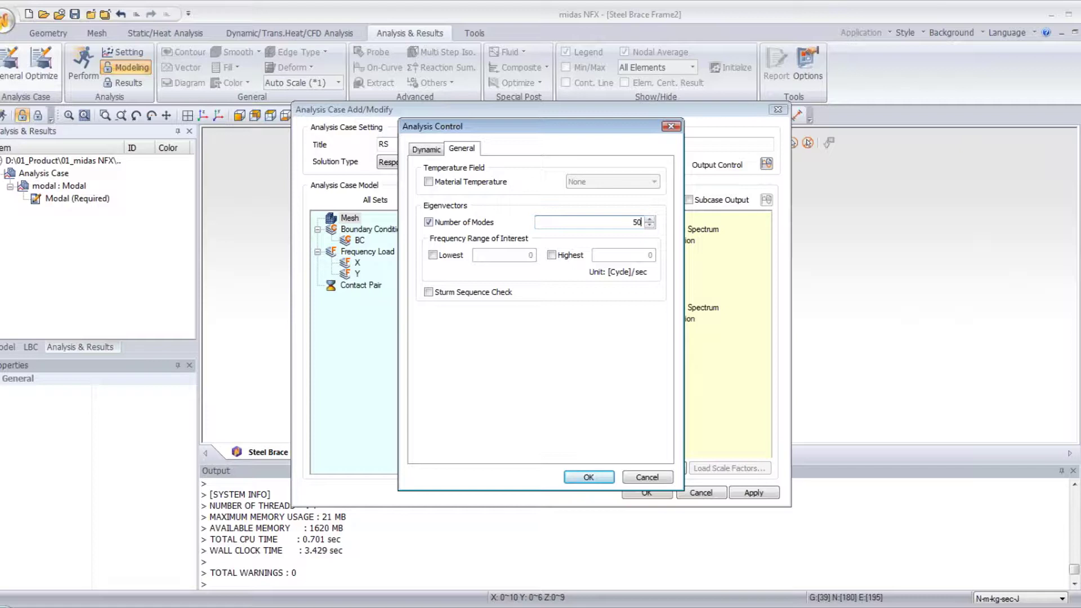
click(588, 477)
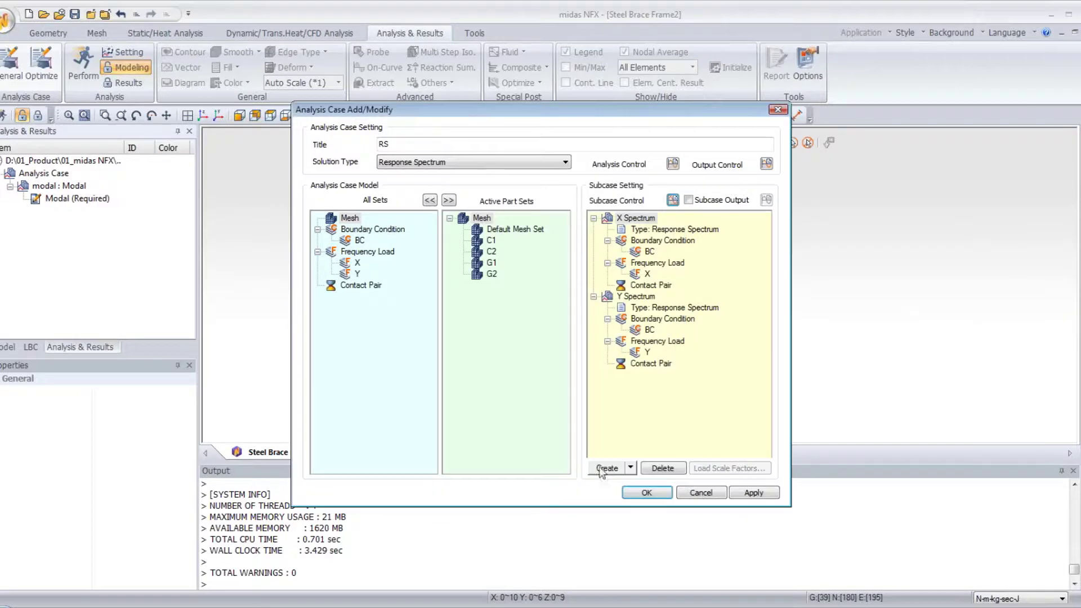
click(638, 298)
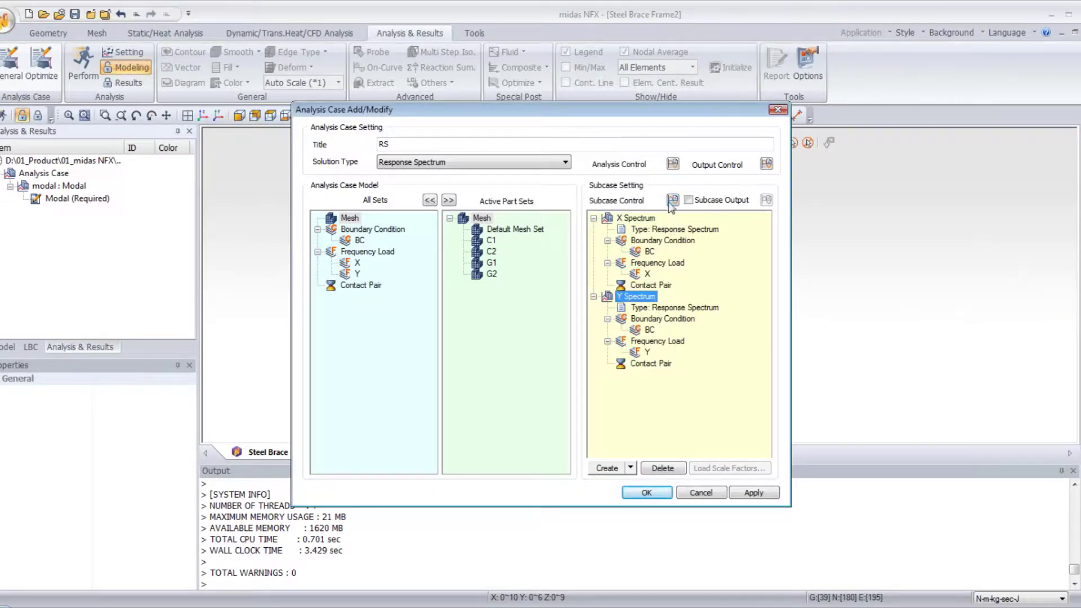
click(672, 200)
click(463, 150)
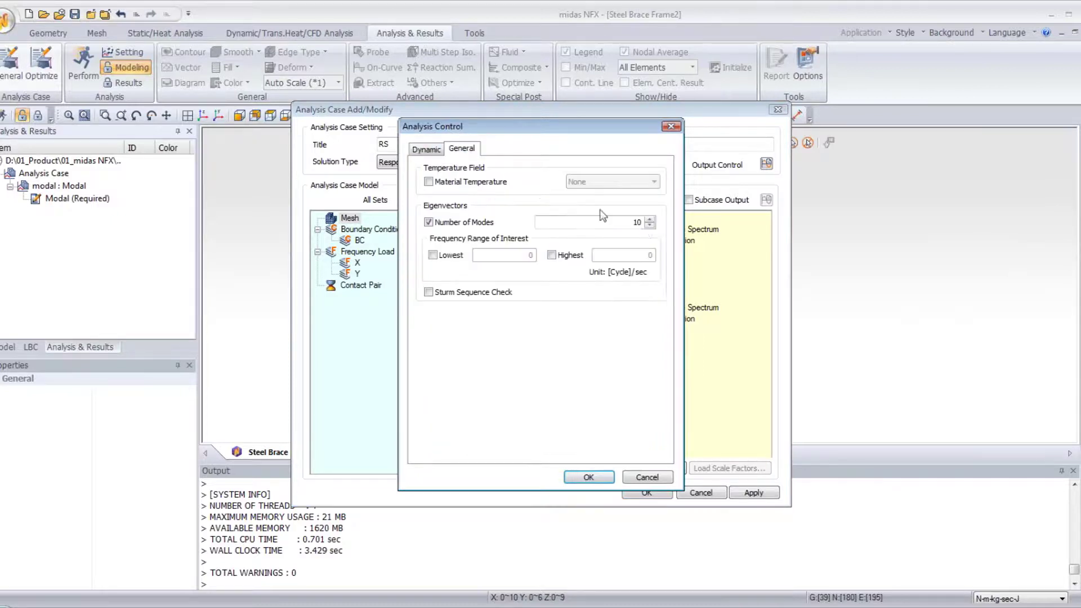
text(50)
click(588, 477)
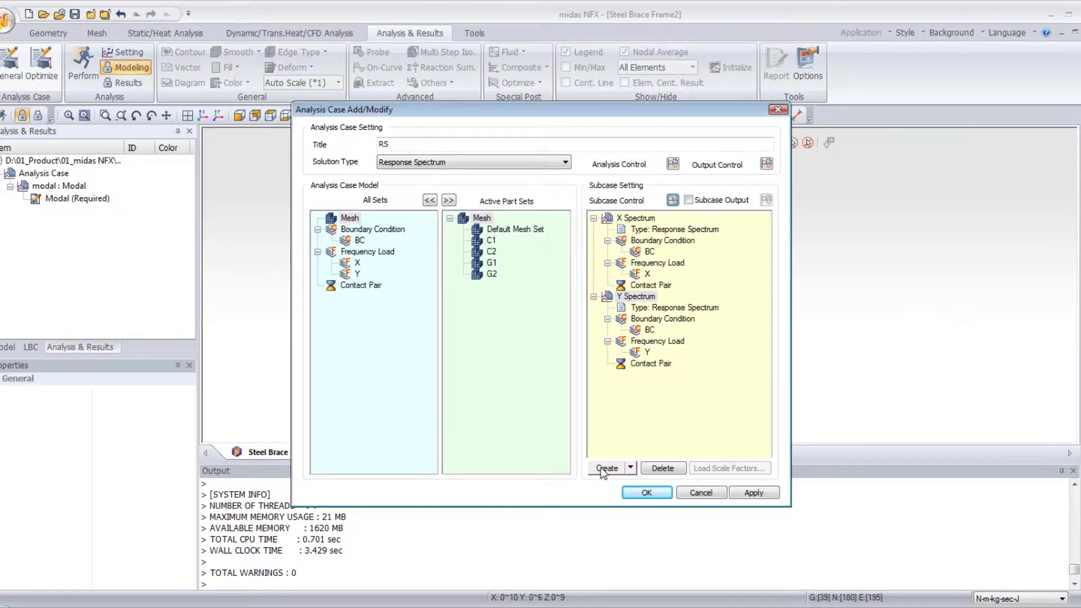
- Apply the 2% Damping modal damping function to the RS case and create the case
click(674, 165)
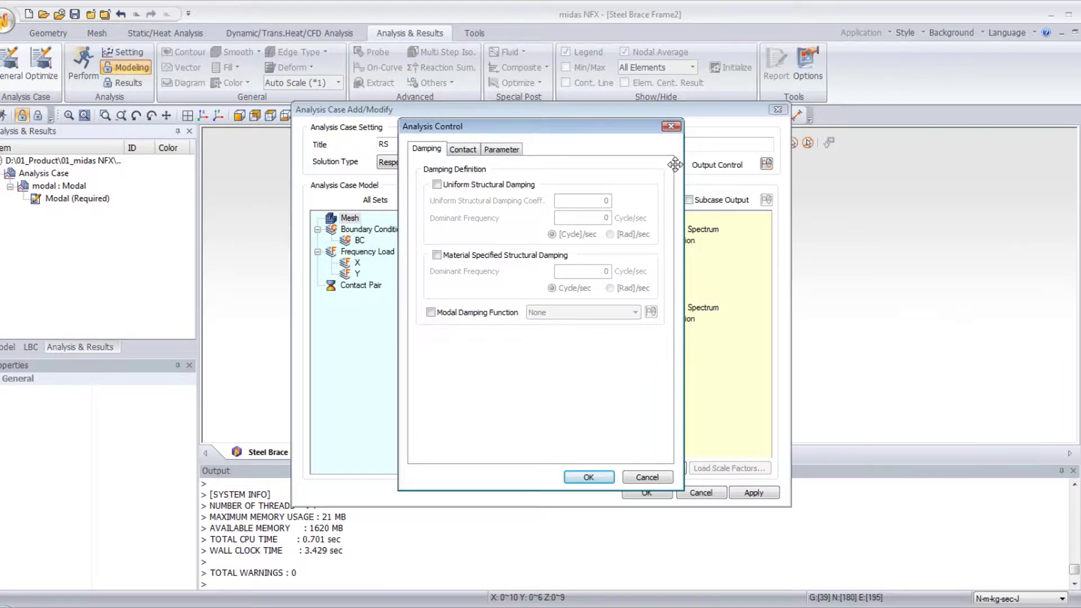
click(431, 313)
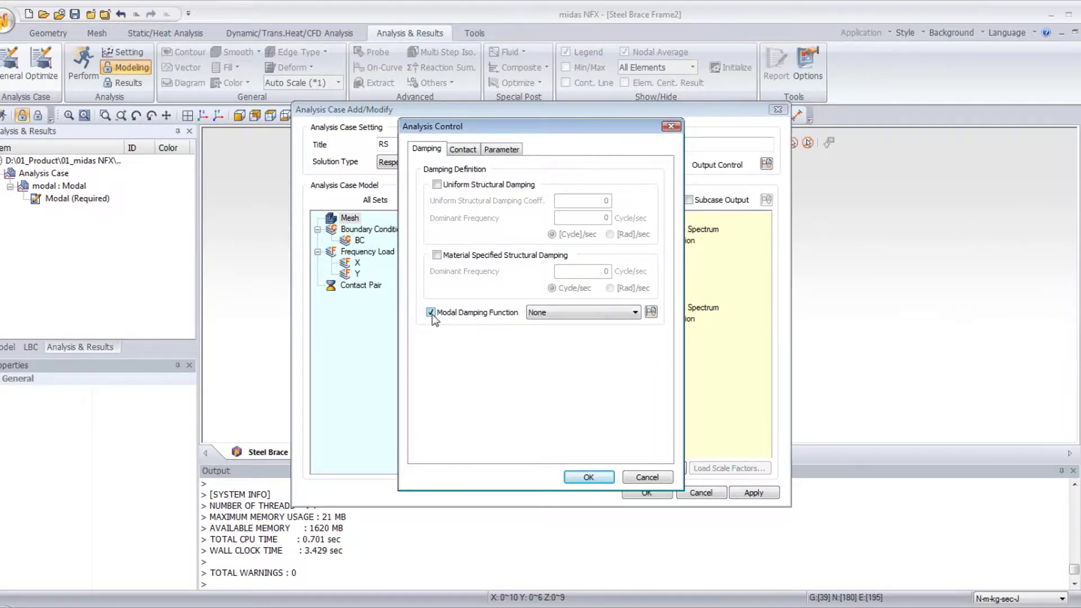
click(577, 315)
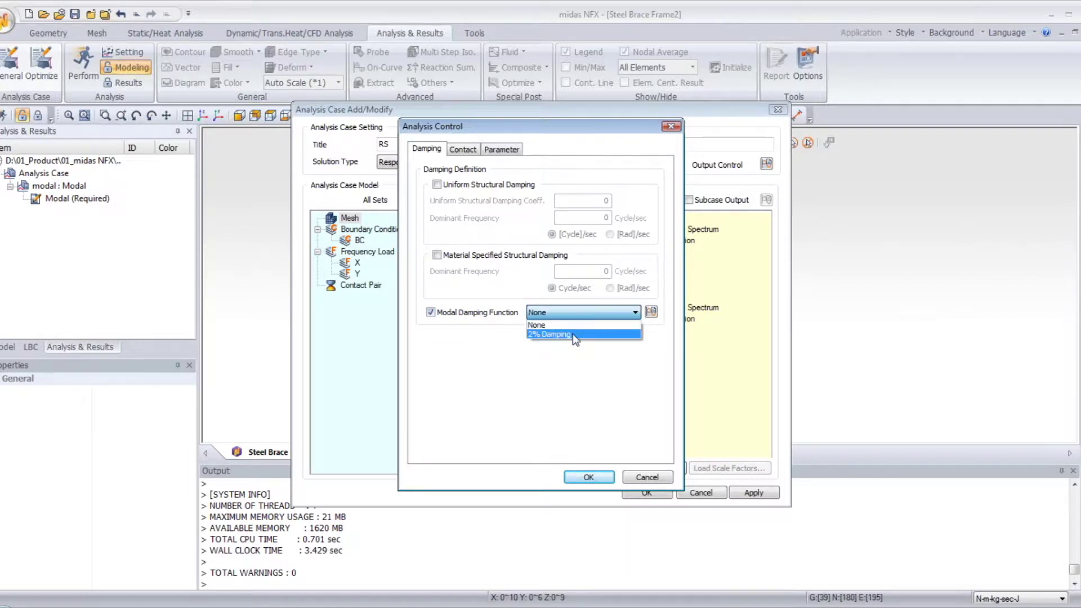
click(573, 334)
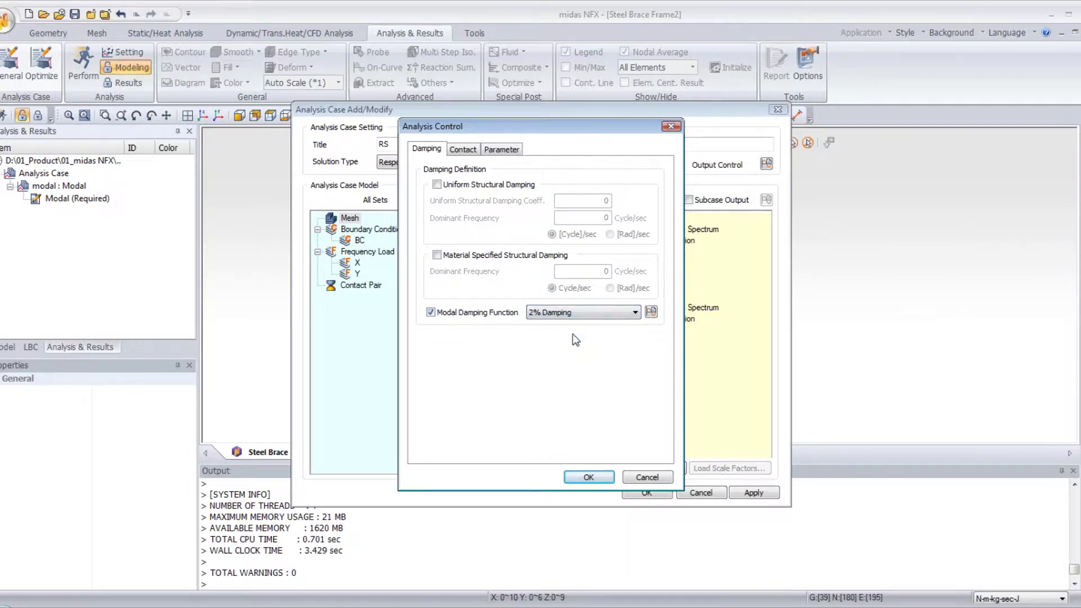
click(588, 478)
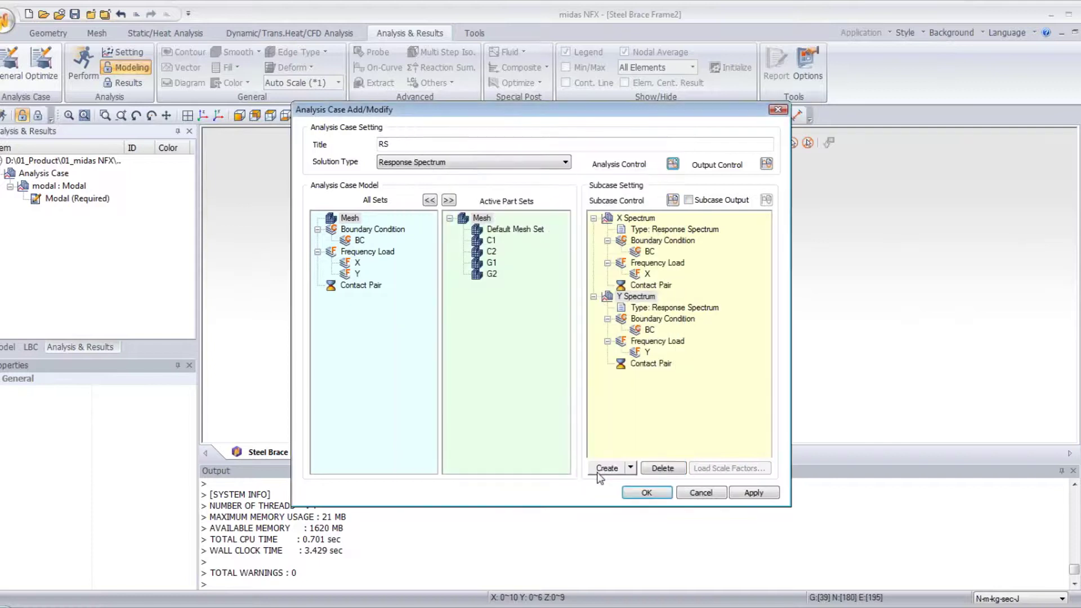
click(642, 493)
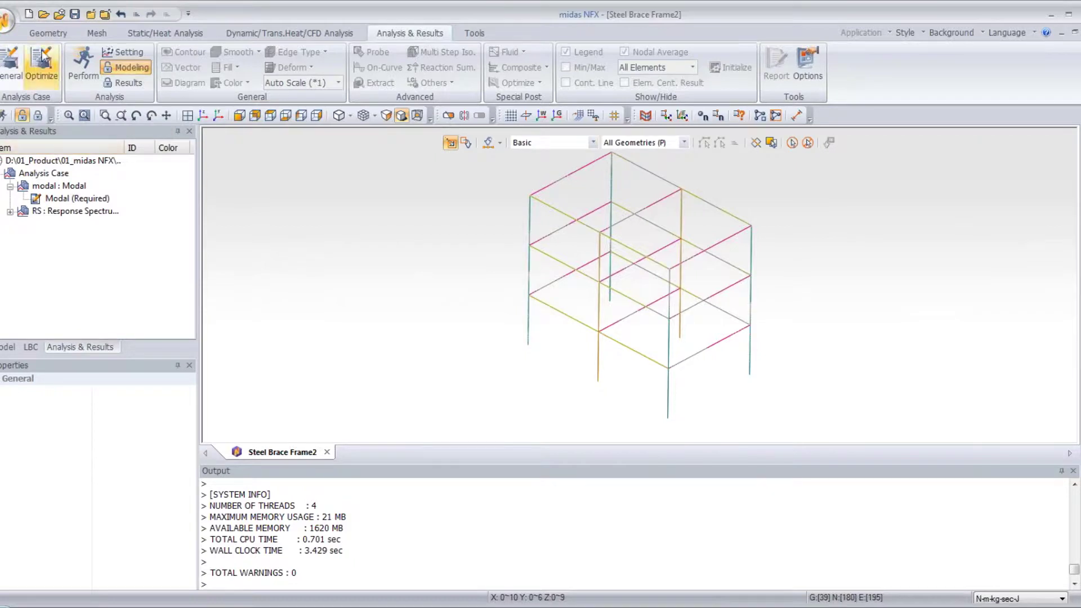
- Solve the RS response spectrum case in the midas NFX Solver
click(83, 62)
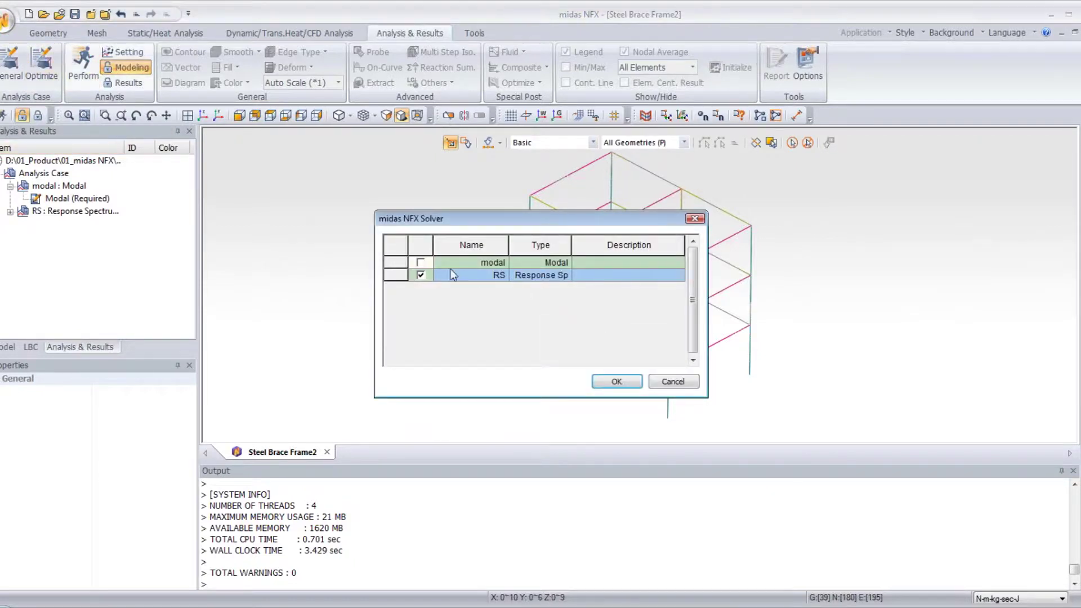
click(616, 382)
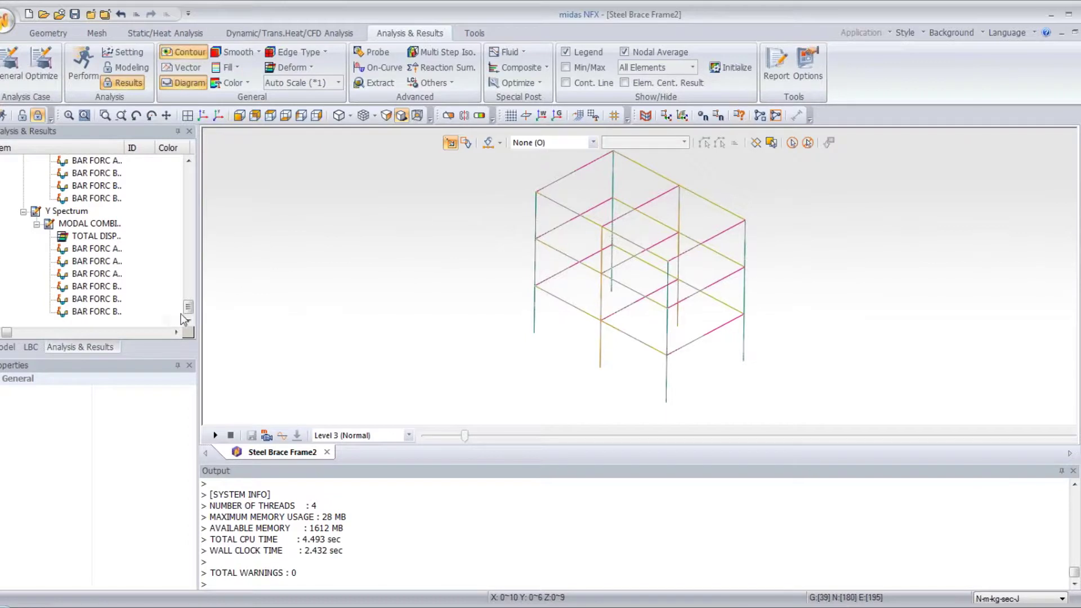
- Display and animate the X Spectrum total displacement contour
mouse_move(190, 309)
mouse_down()
mouse_move(188, 278)
mouse_move(188, 296)
mouse_up()
double_click(99, 227)
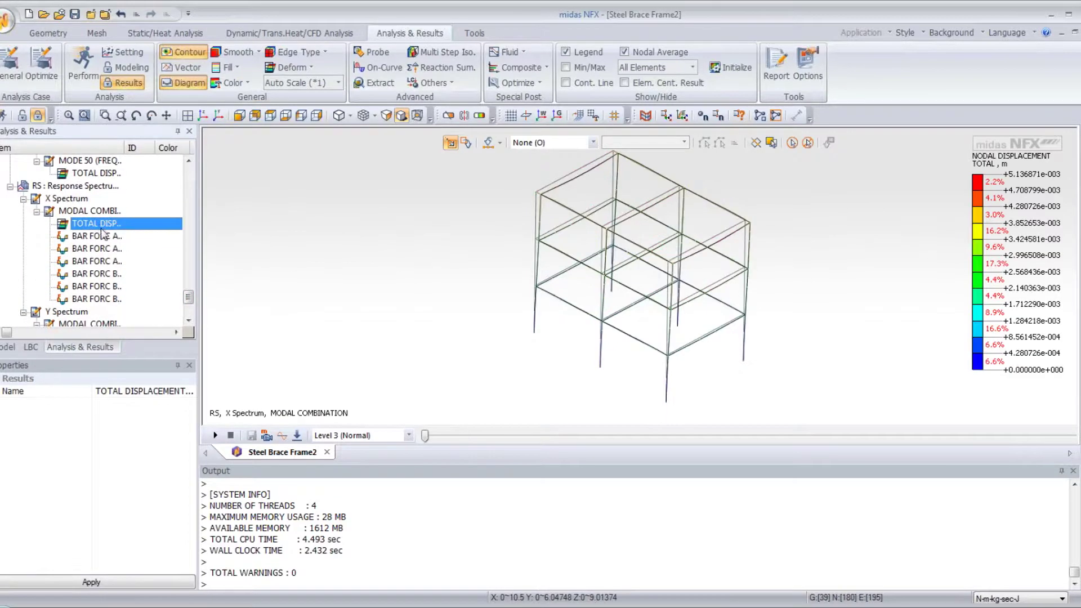
click(214, 435)
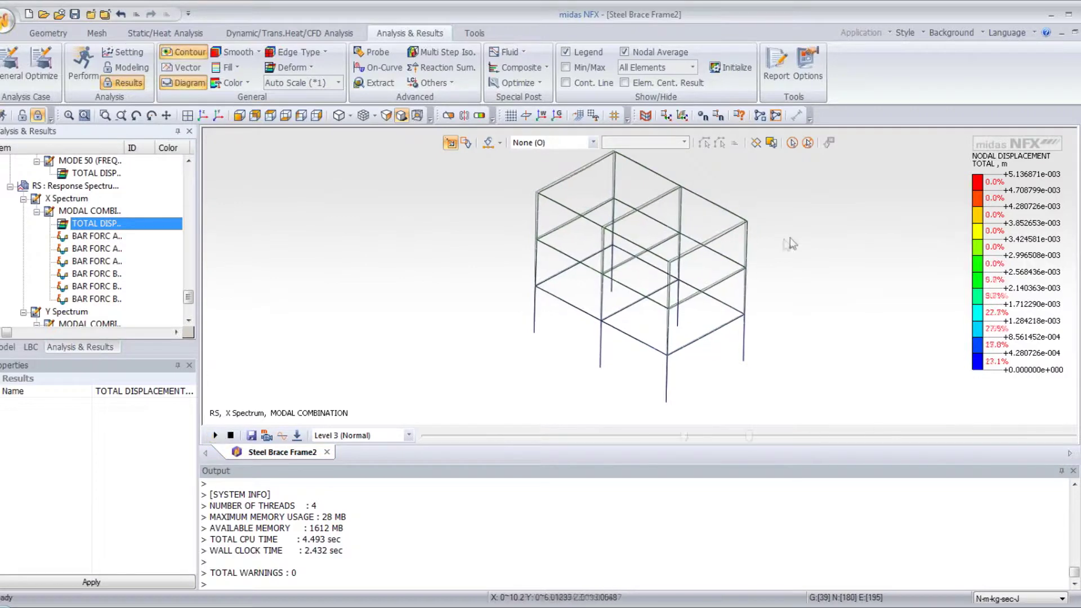
scroll(782, 242, up, 3)
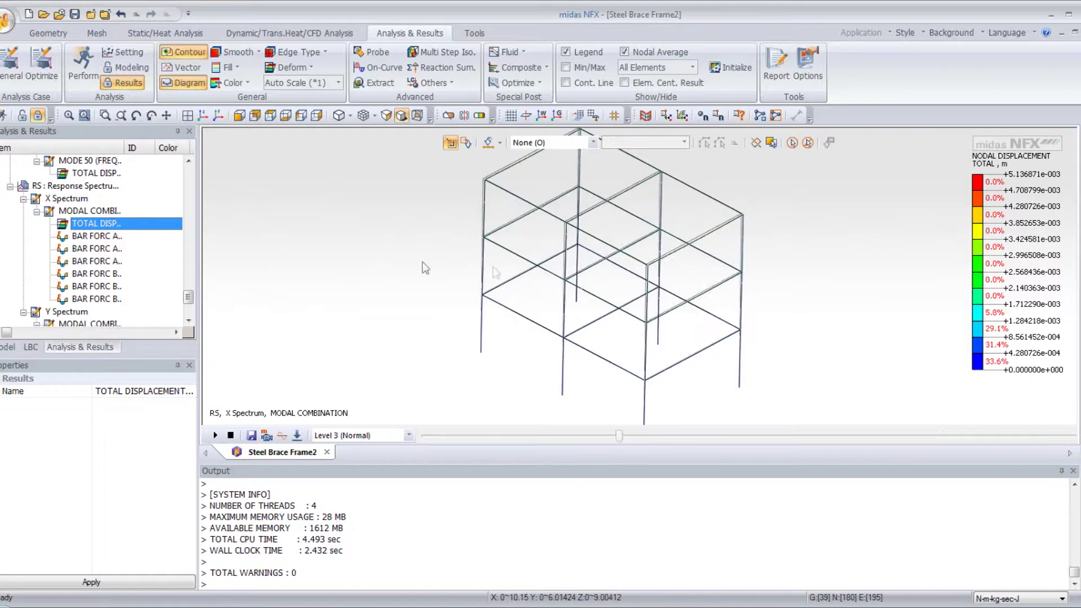
- Plot X Spectrum bar forces: end-A axial and bending, end-B axial and bending about Y and Z
click(99, 237)
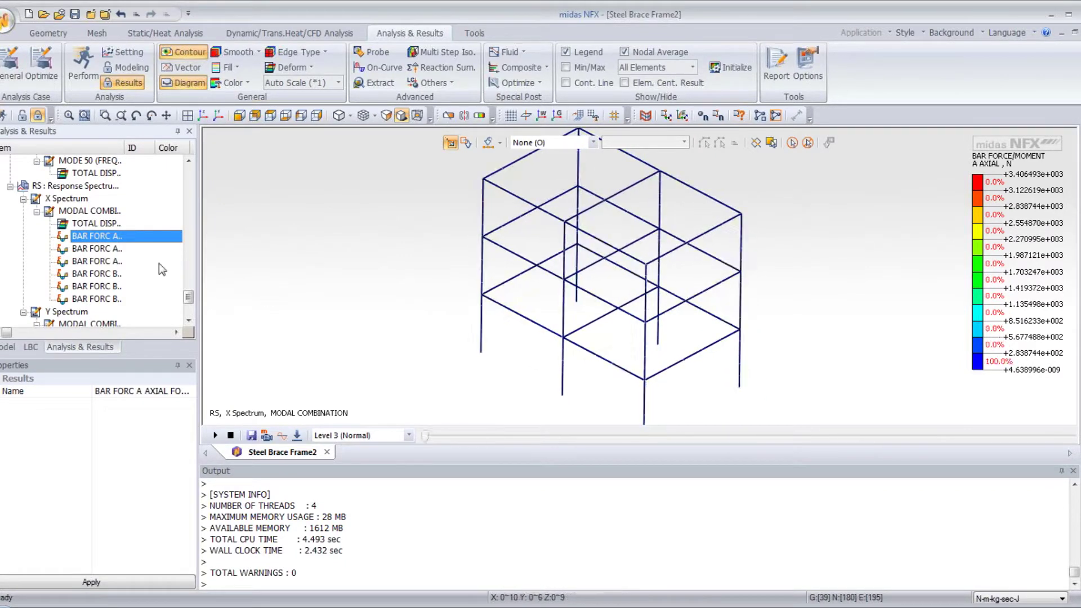
drag(125, 148, 181, 149)
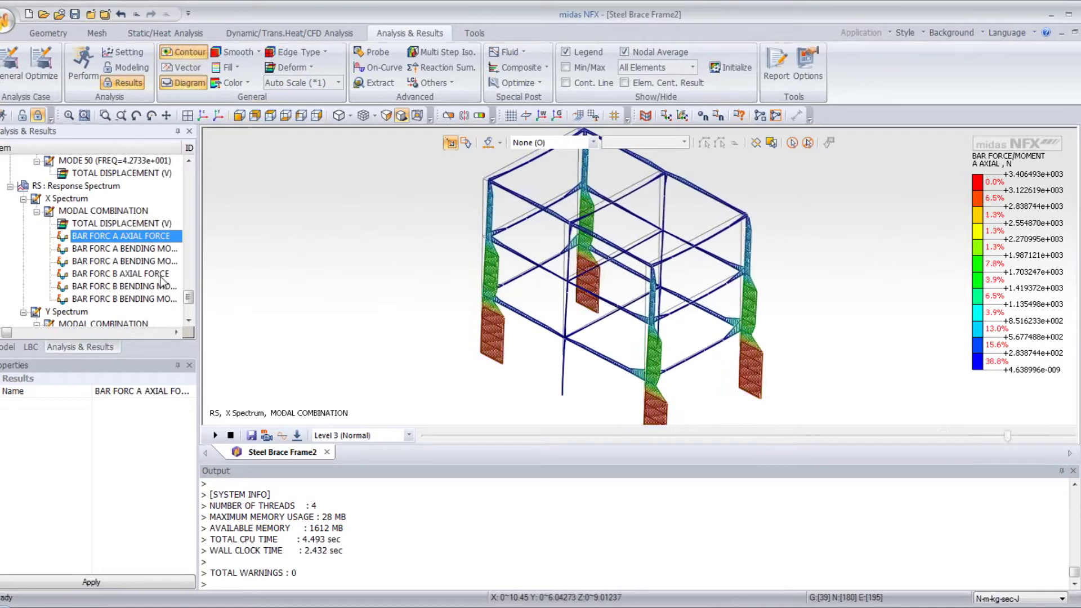
click(160, 251)
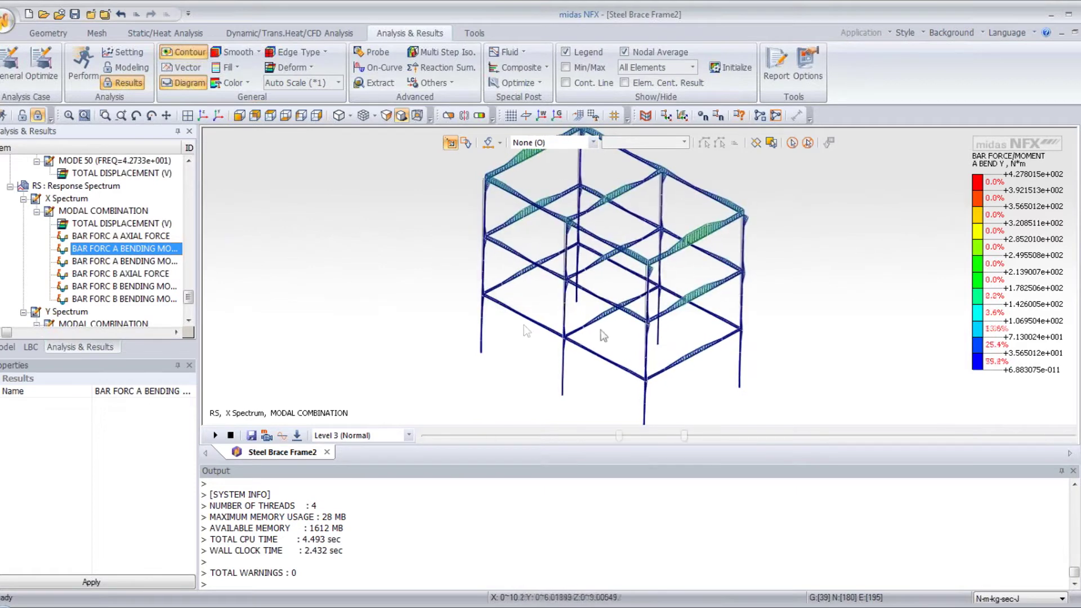
click(130, 274)
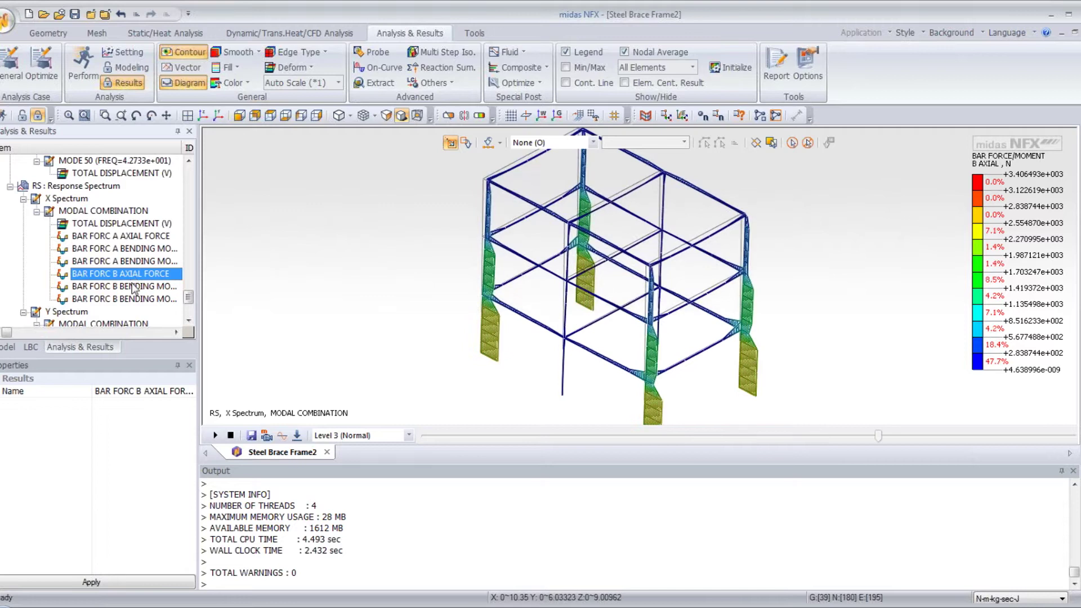
click(134, 287)
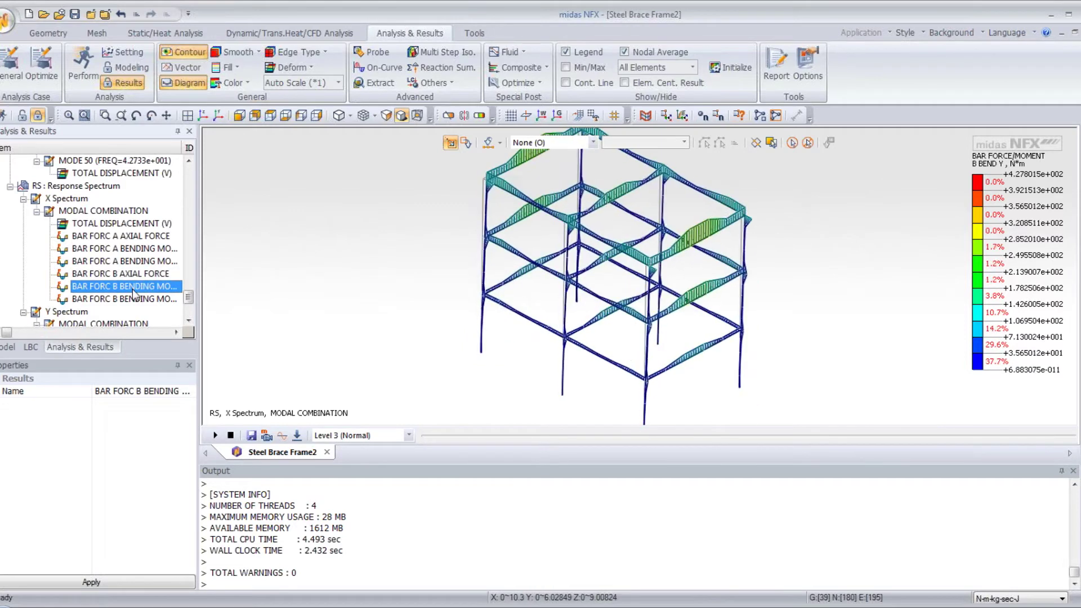
click(135, 300)
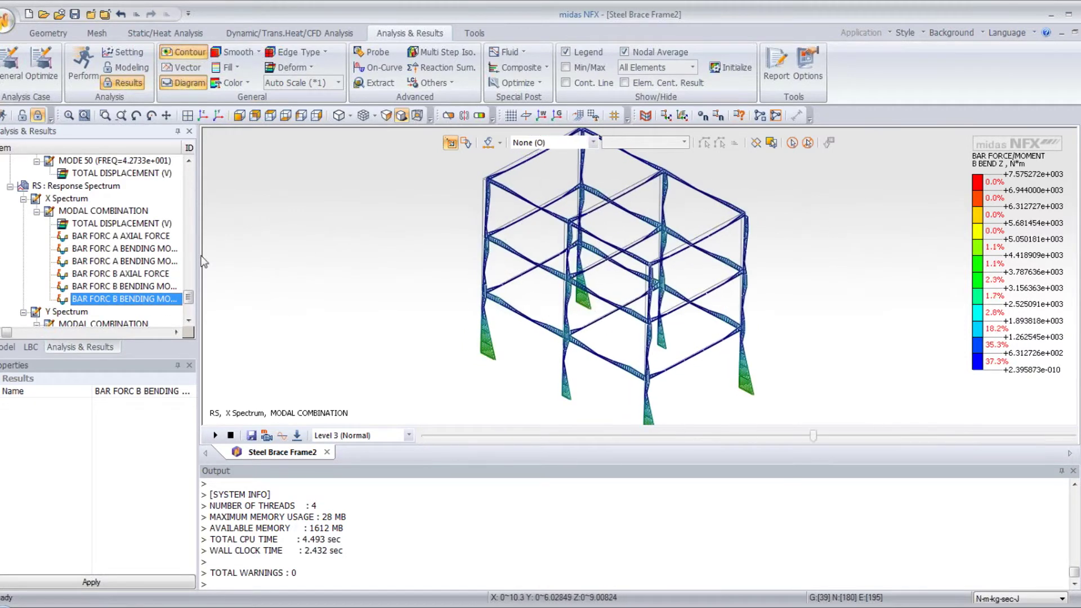
drag(189, 297, 192, 306)
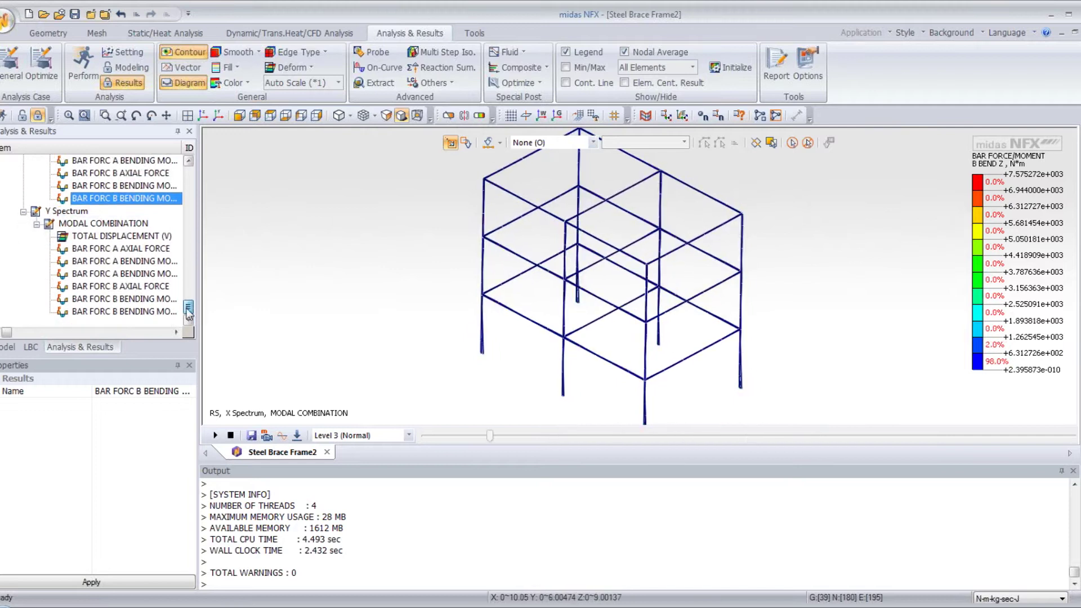
- Plot the Y Spectrum total displacement, then its bar end-A axial force diagram
click(112, 236)
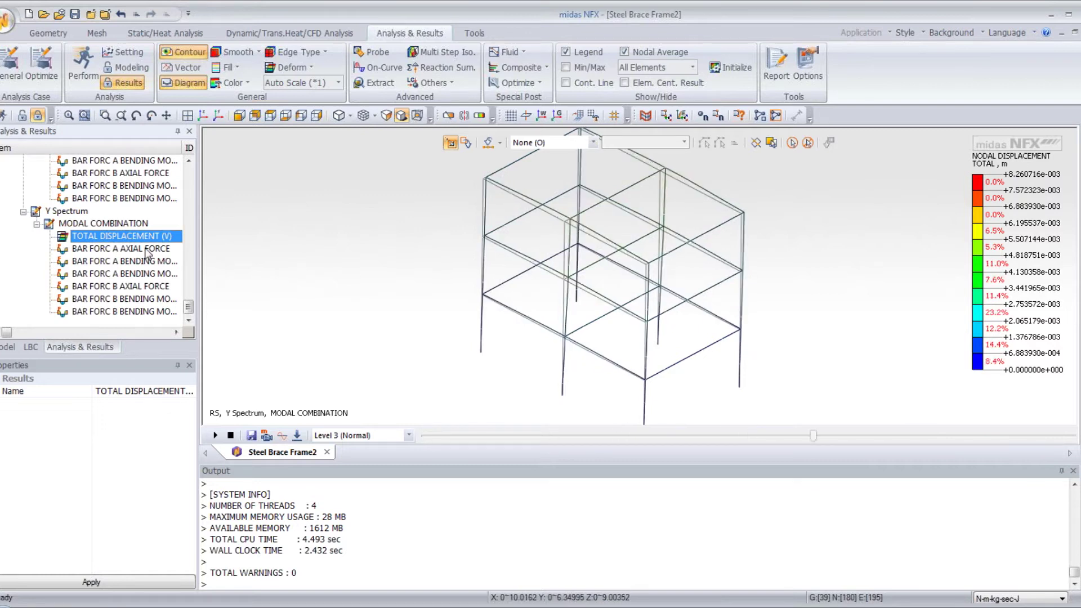
click(147, 249)
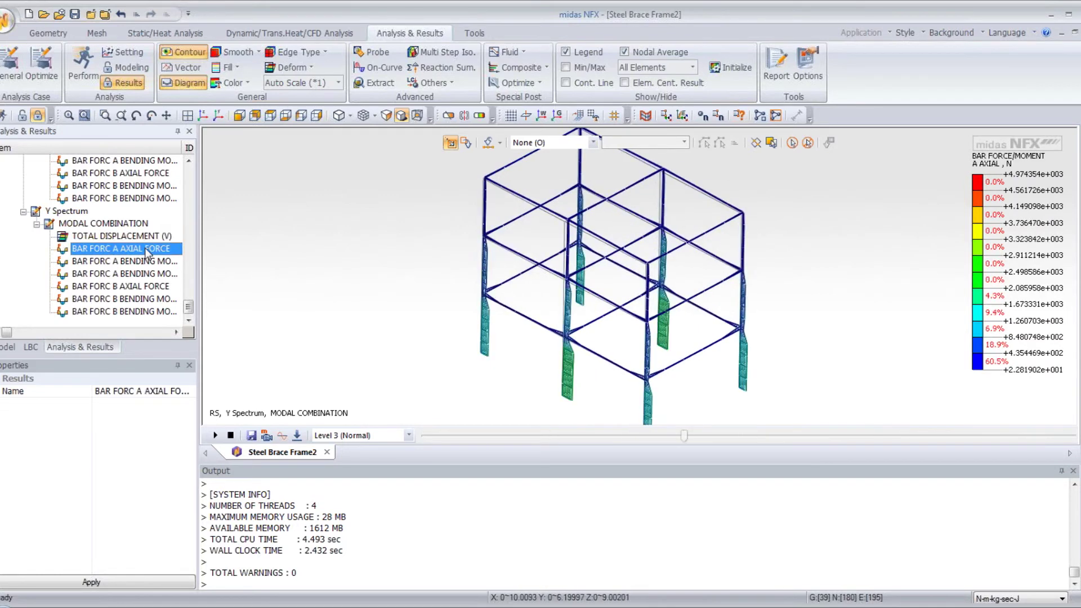